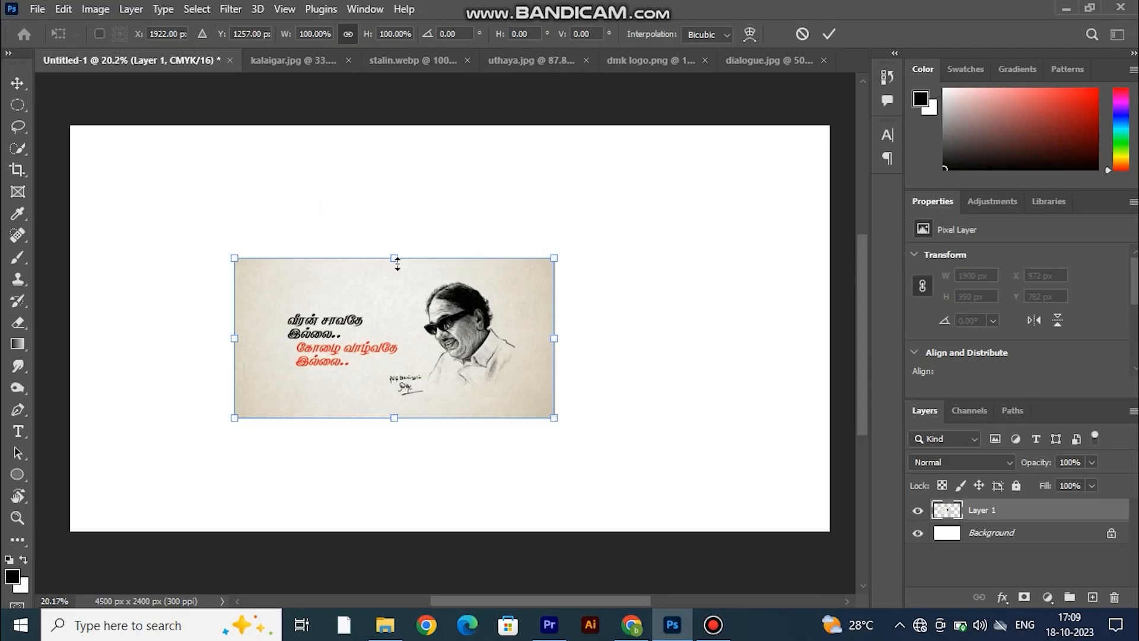
Scale the Tamil quote artwork to about 4948 × 2474 px so it covers the whole canvas
drag(397, 261, 407, 181)
drag(412, 277, 457, 389)
drag(436, 293, 442, 133)
drag(467, 205, 478, 196)
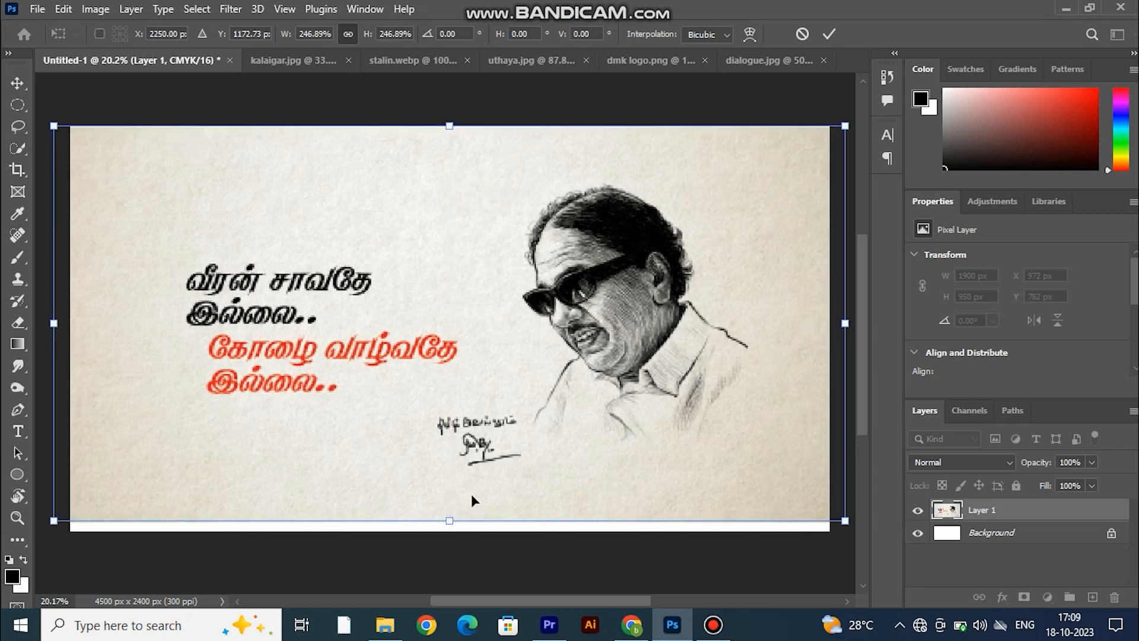
drag(449, 520, 449, 542)
click(829, 34)
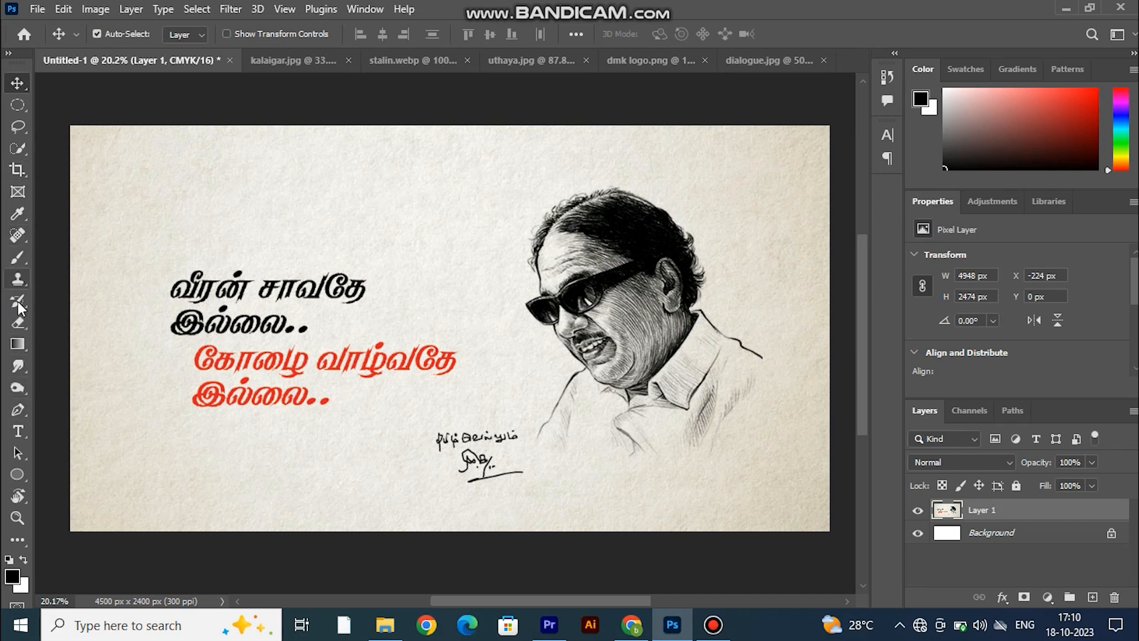
Set up the Burn tool with a soft 480 px brush for darkening midtones at 50% exposure
click(18, 322)
right_click(370, 215)
key(o)
right_click(299, 165)
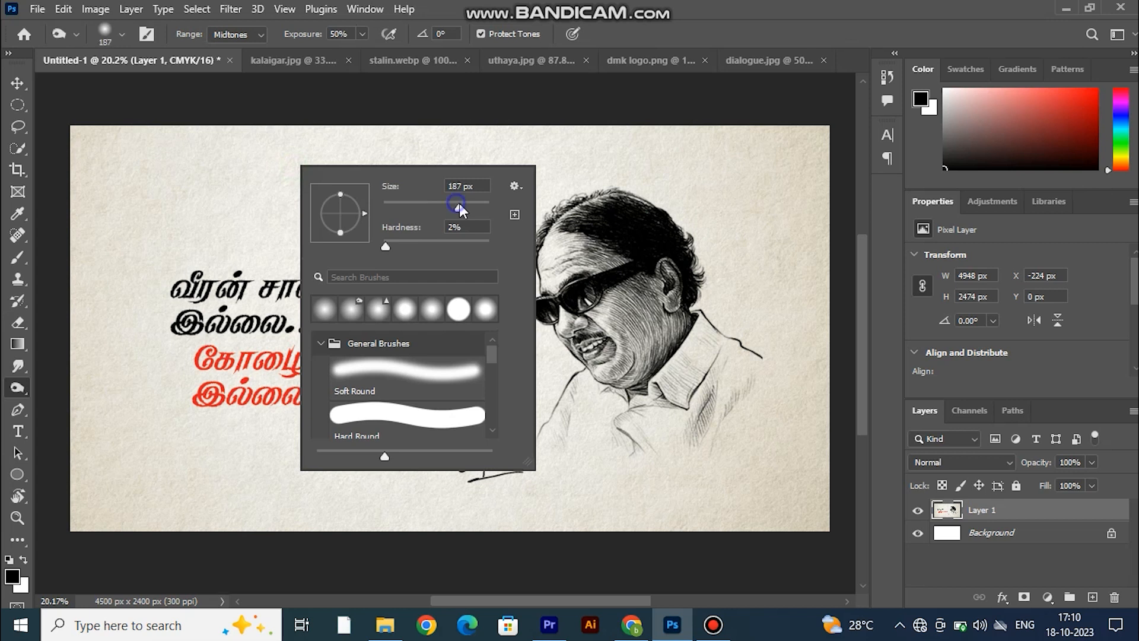
drag(459, 204, 464, 204)
right_click(390, 196)
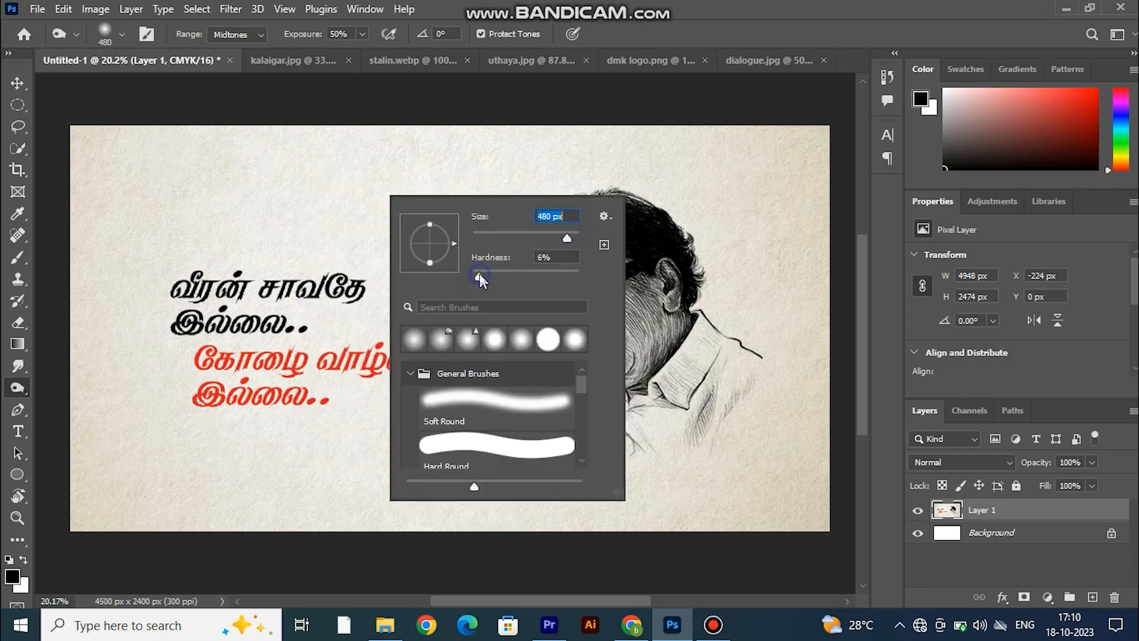
click(329, 190)
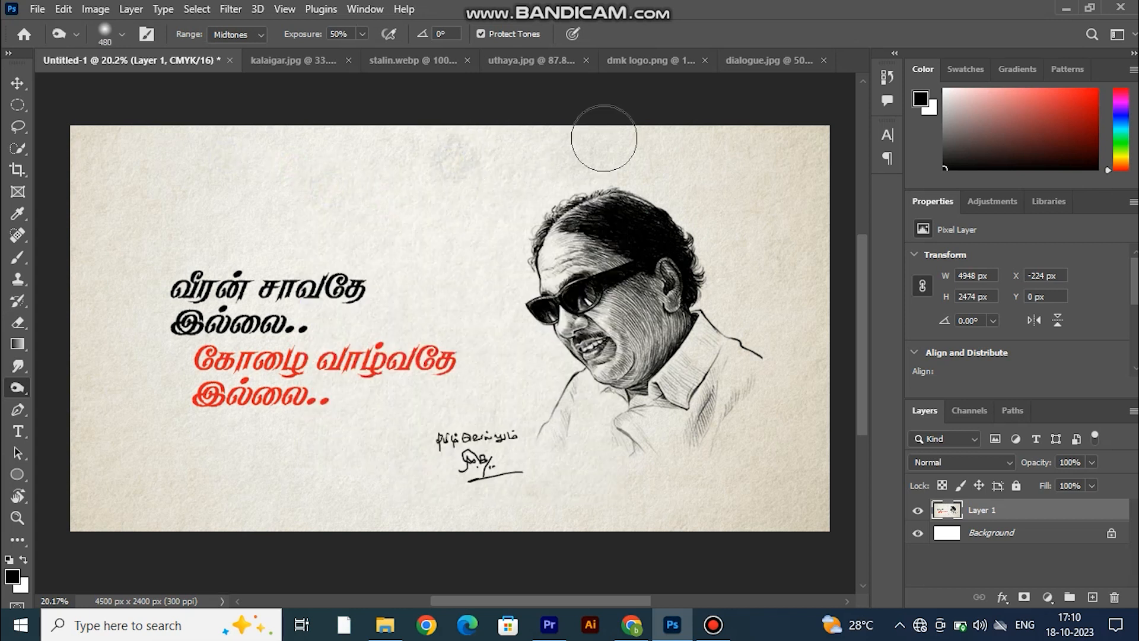
Burn uneven dark patches around the edges and corners of the parchment background on Layer 1
right_click(439, 146)
click(322, 146)
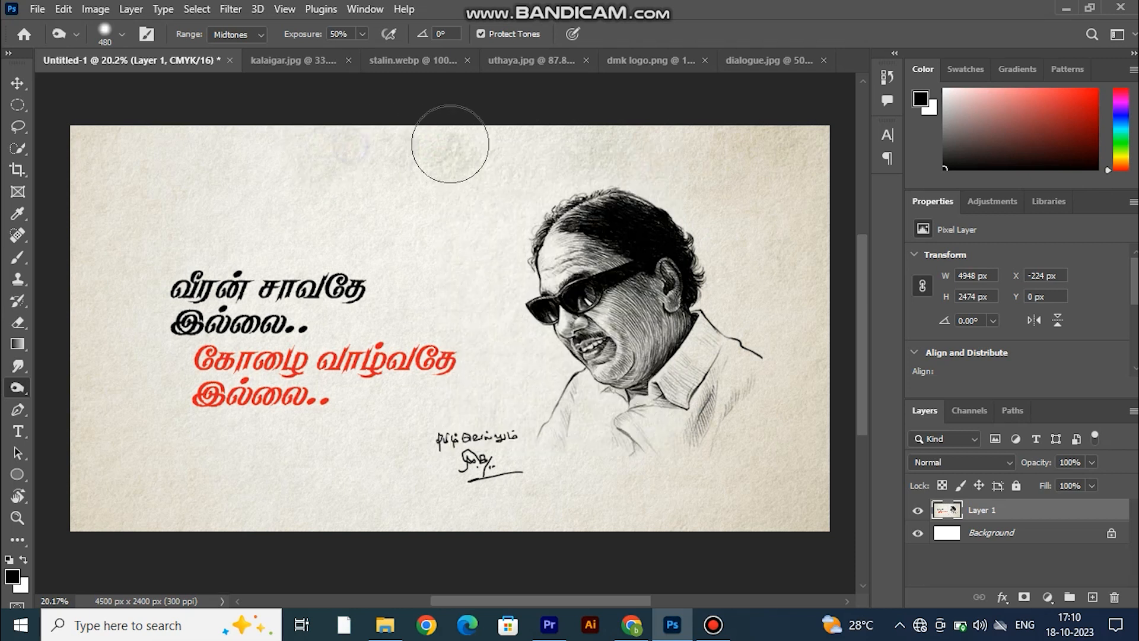
drag(89, 140, 146, 220)
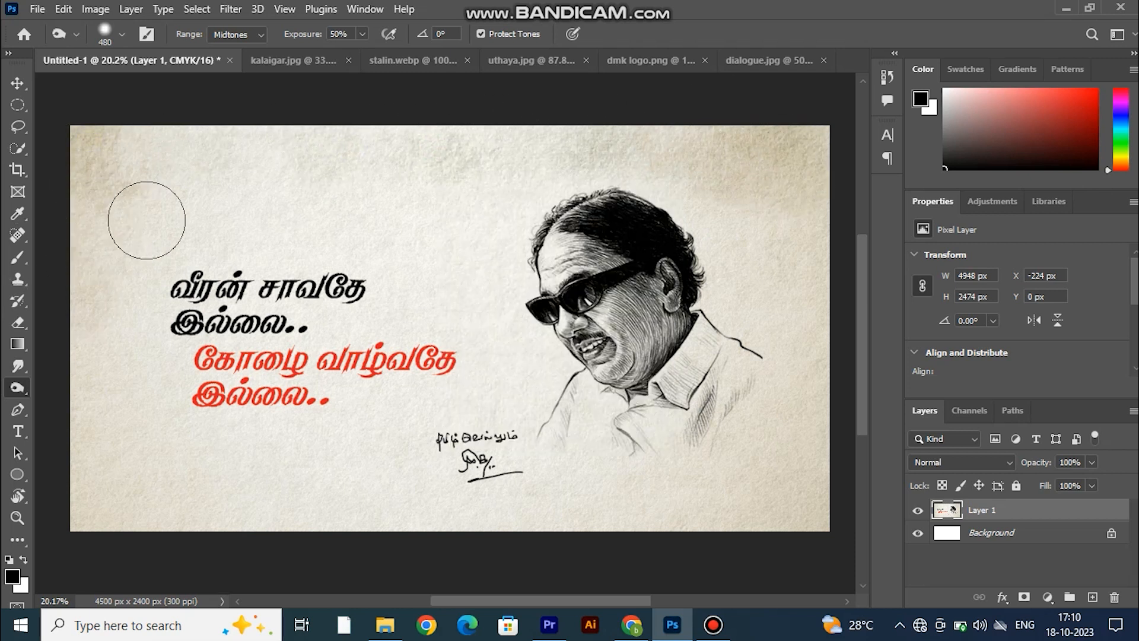
mouse_move(789, 403)
mouse_down()
mouse_move(826, 478)
mouse_move(841, 428)
mouse_move(750, 484)
mouse_move(803, 344)
mouse_move(819, 178)
mouse_up()
mouse_move(514, 479)
mouse_down()
mouse_move(665, 454)
mouse_move(599, 463)
mouse_move(629, 495)
mouse_up()
mouse_move(110, 385)
mouse_down()
mouse_move(112, 254)
mouse_move(175, 274)
mouse_up()
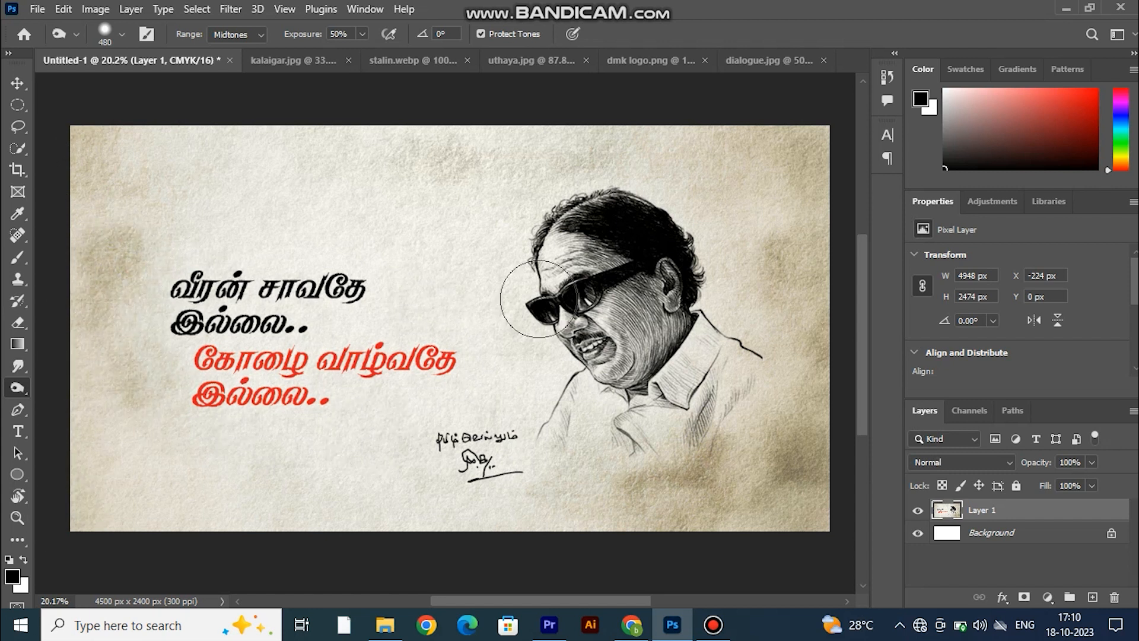
click(136, 388)
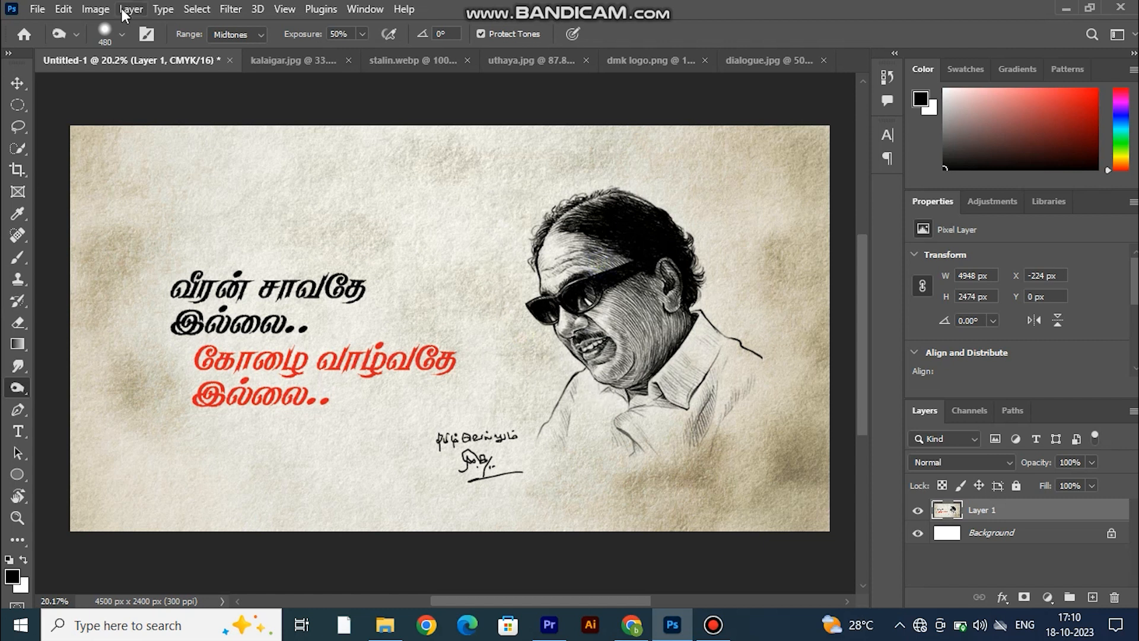
Lower the opacity of Layer 1 to 82%
key(v)
key(e)
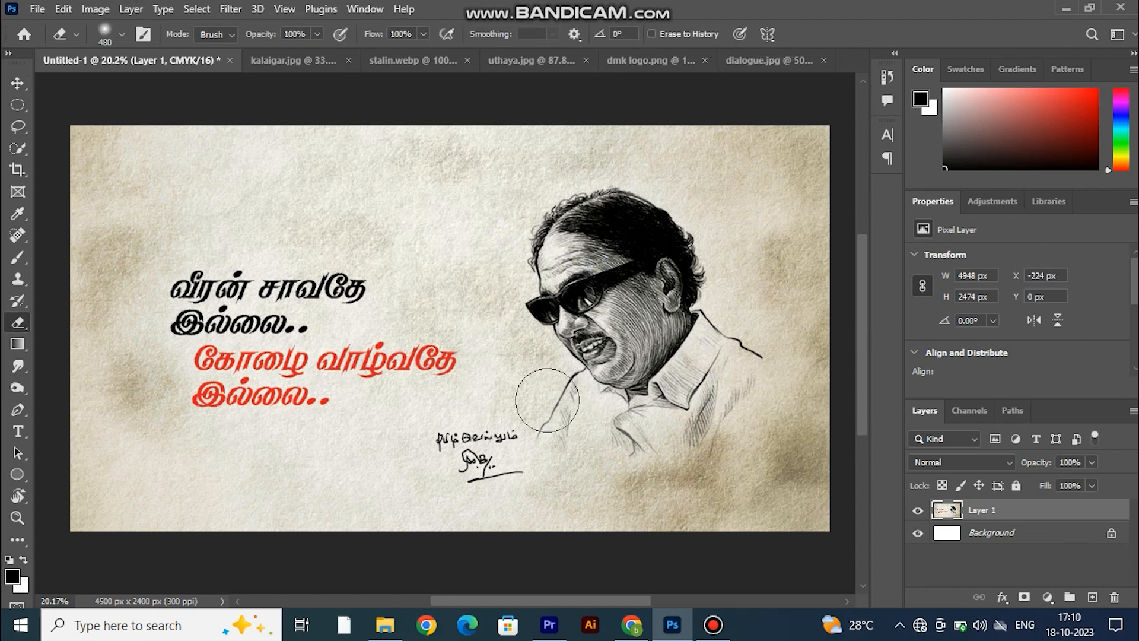
key(v)
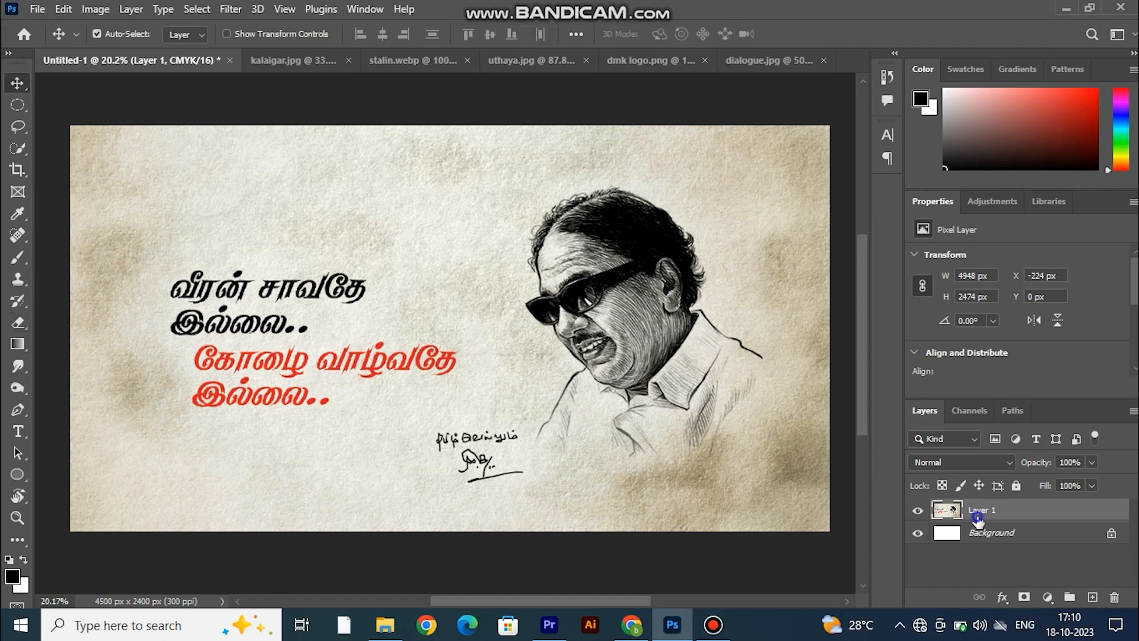
click(1061, 481)
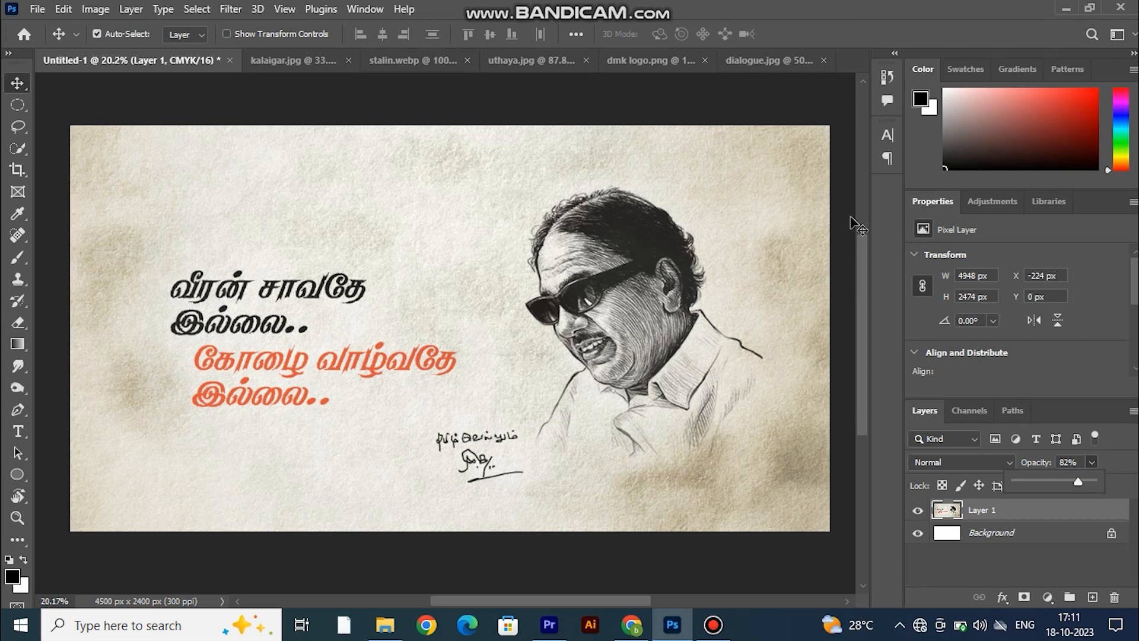
click(846, 226)
Copy the group portrait from kalaigar.jpg into the Untitled-1 document as a new layer
click(273, 66)
drag(323, 301, 549, 254)
click(549, 254)
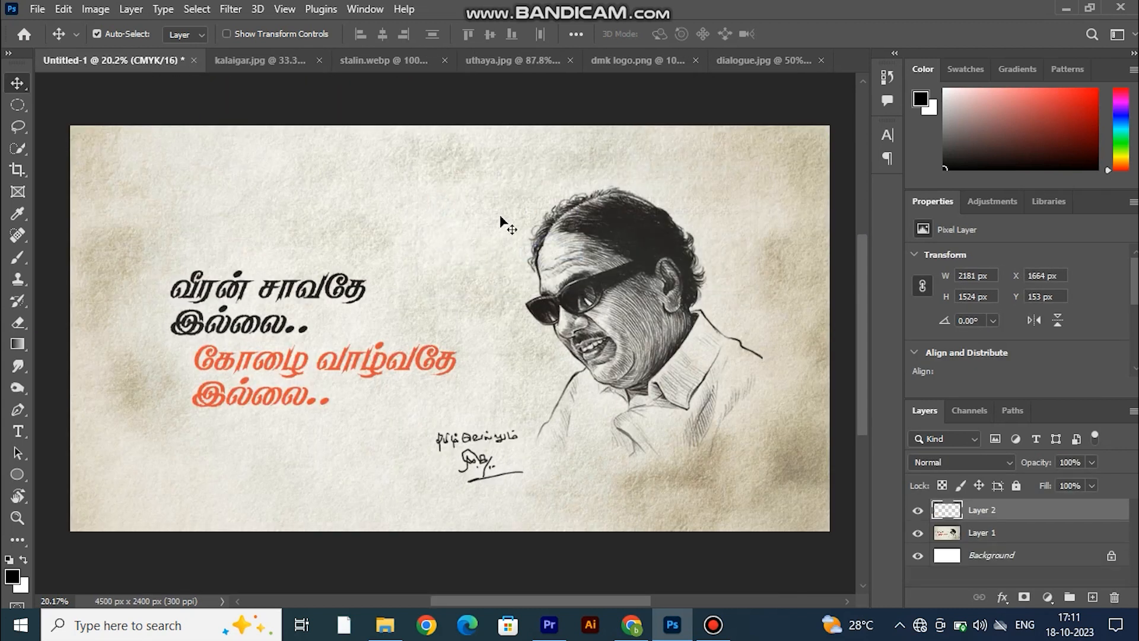
right_click(499, 226)
click(397, 243)
Flip the group portrait horizontally, scale it to about 44% and place it in the canvas's upper-right corner
key(ctrl+t)
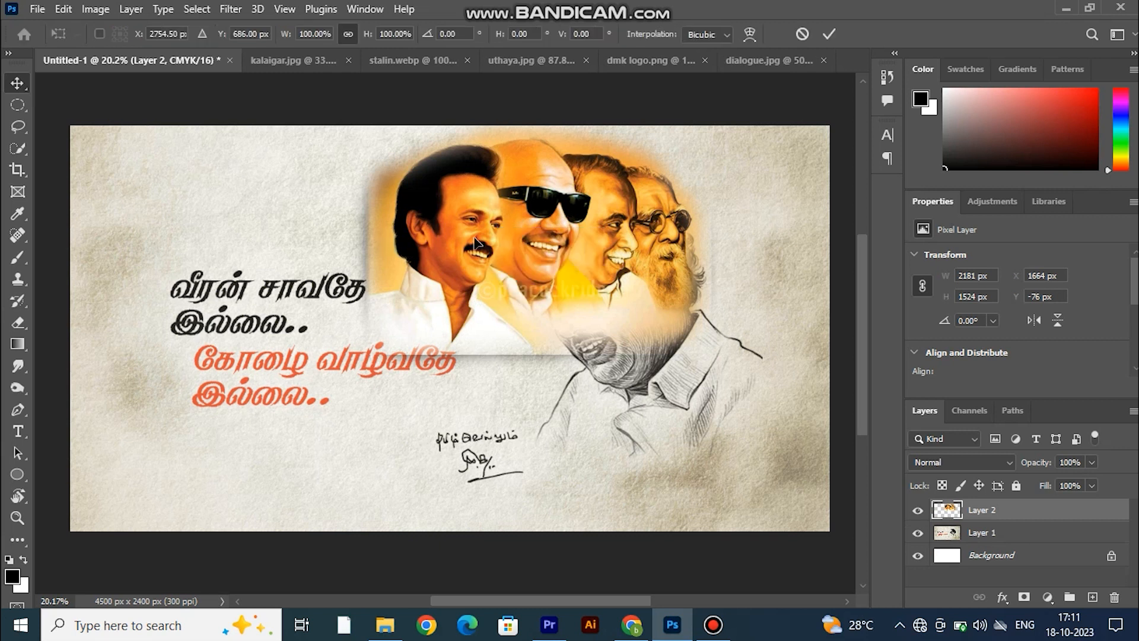
right_click(580, 238)
click(649, 566)
drag(526, 287, 667, 278)
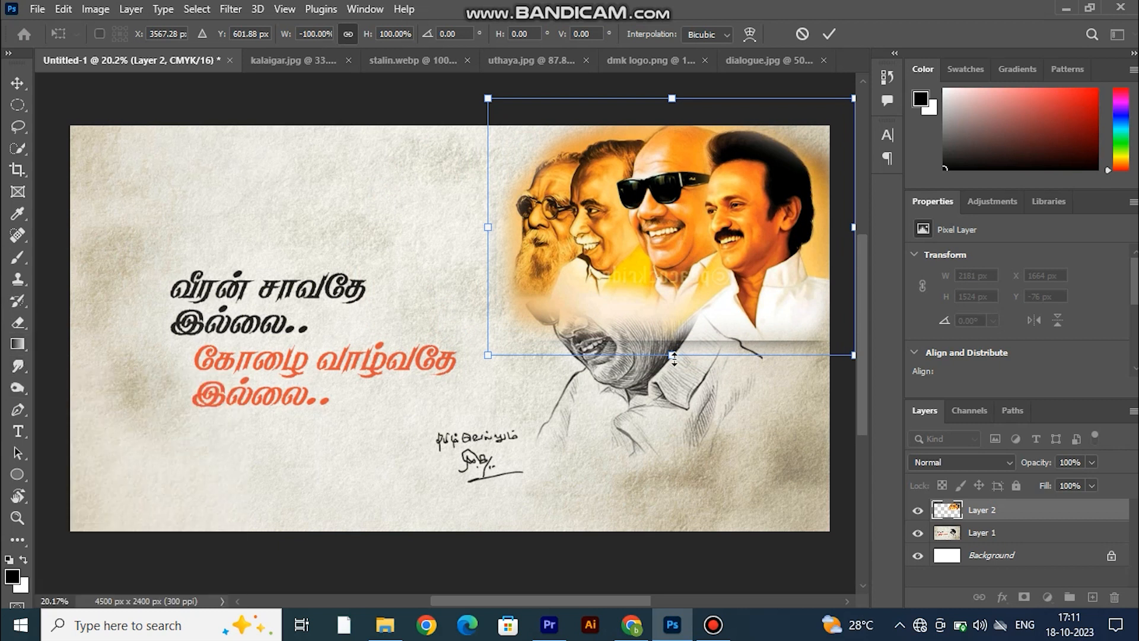
drag(667, 295, 757, 218)
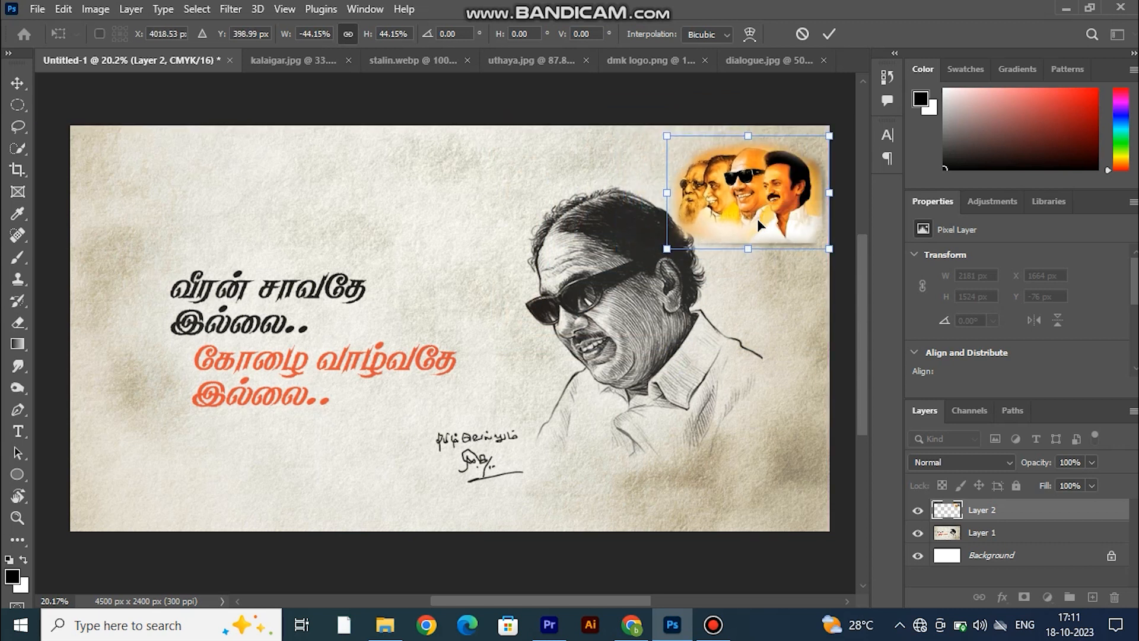
click(829, 35)
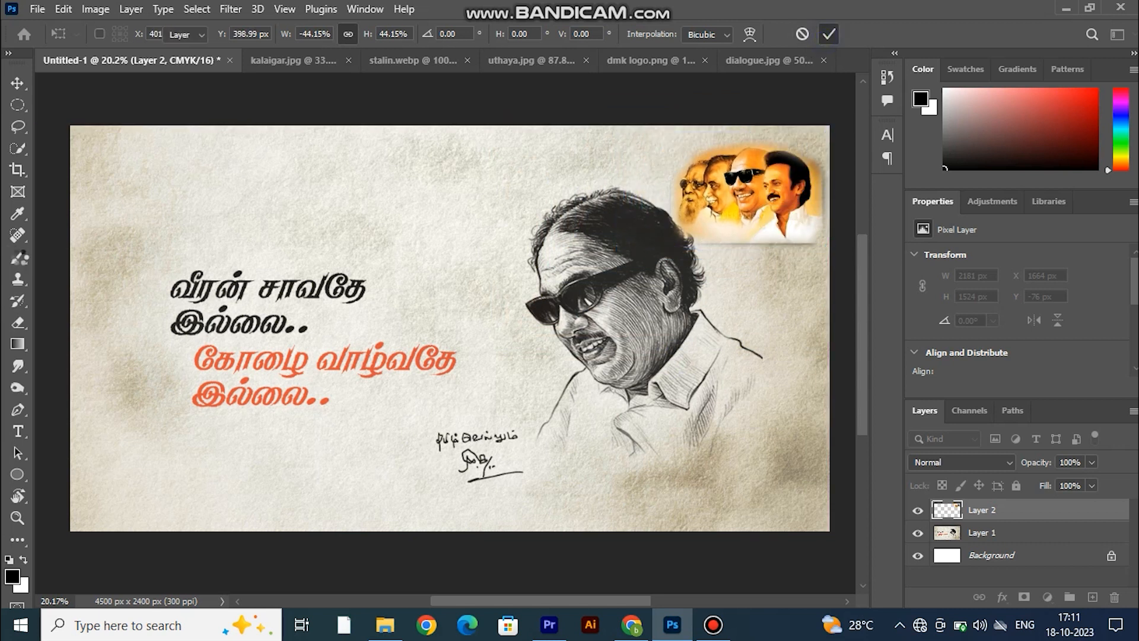
Erase the black-haired man and the lower edge of the group portrait with the soft Eraser, and show the rulers
right_click(17, 323)
click(65, 322)
drag(811, 153, 782, 243)
drag(680, 246, 768, 255)
key(ctrl+r)
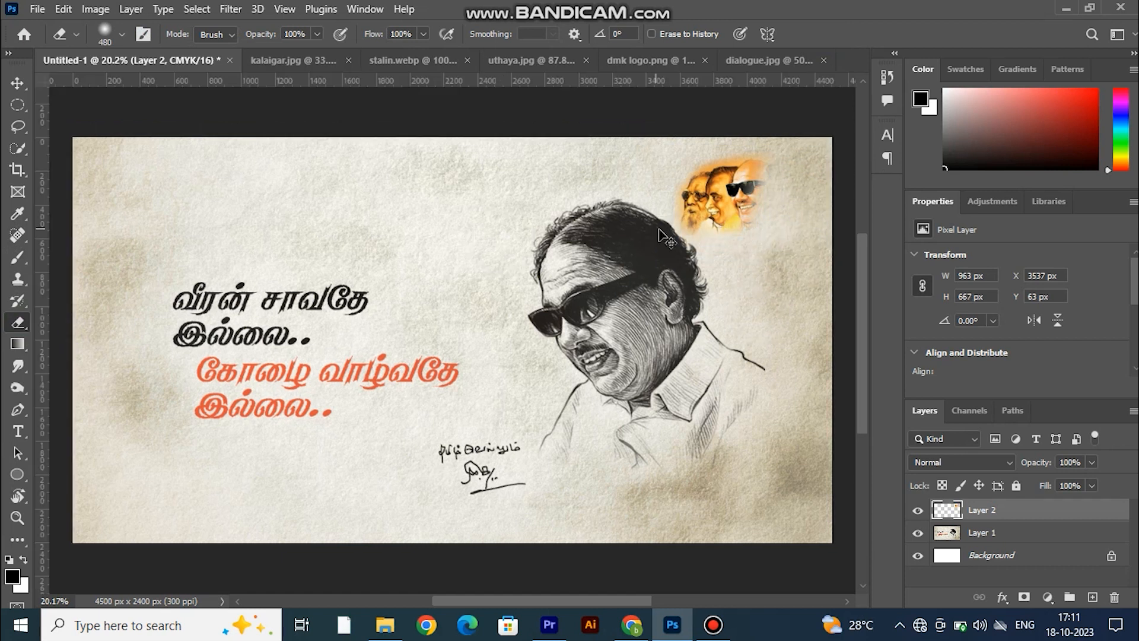
Enlarge the trimmed group portrait to about 190%, flip it horizontally and position it in the canvas's upper-right corner
key(ctrl+t)
drag(756, 267, 768, 366)
drag(723, 277, 757, 244)
right_click(756, 245)
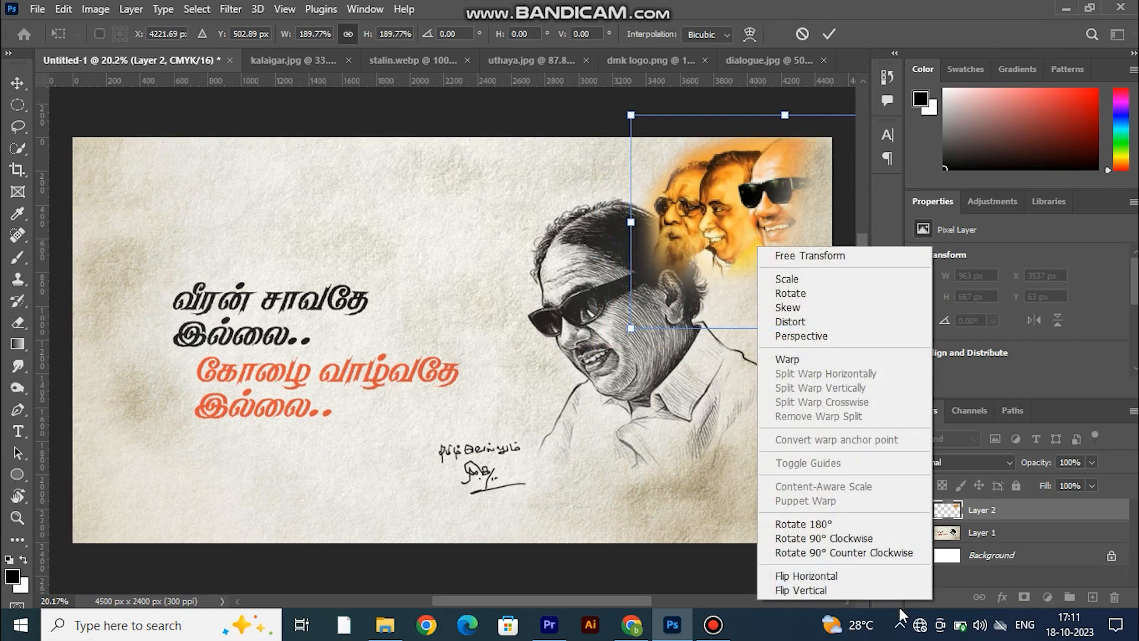
click(836, 576)
drag(790, 221, 697, 212)
drag(844, 104, 853, 94)
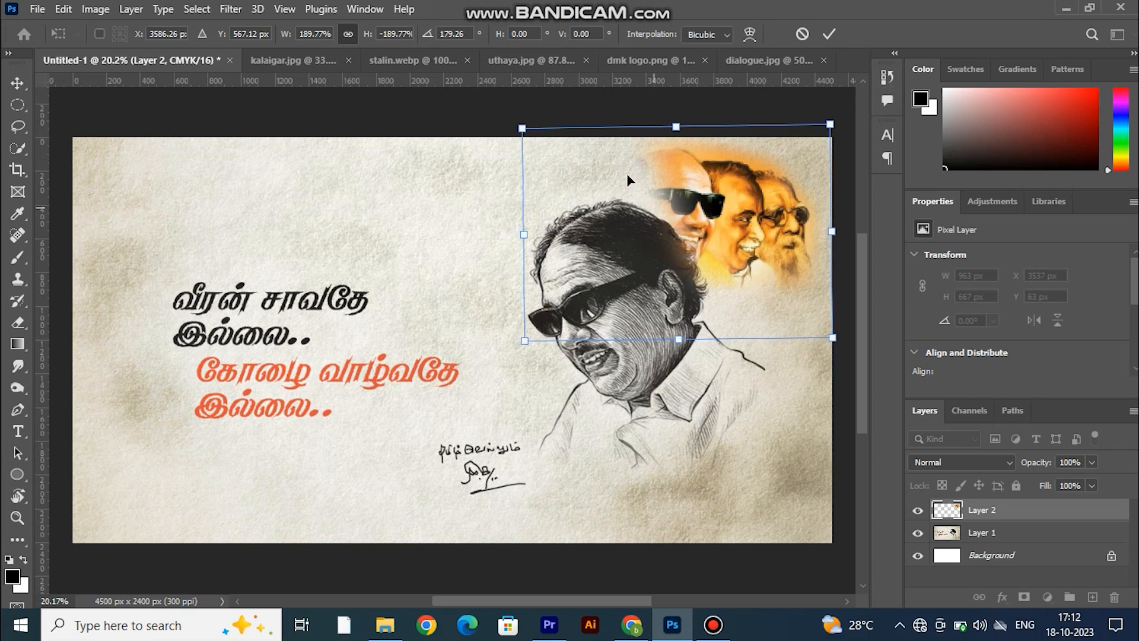
click(829, 33)
key(e)
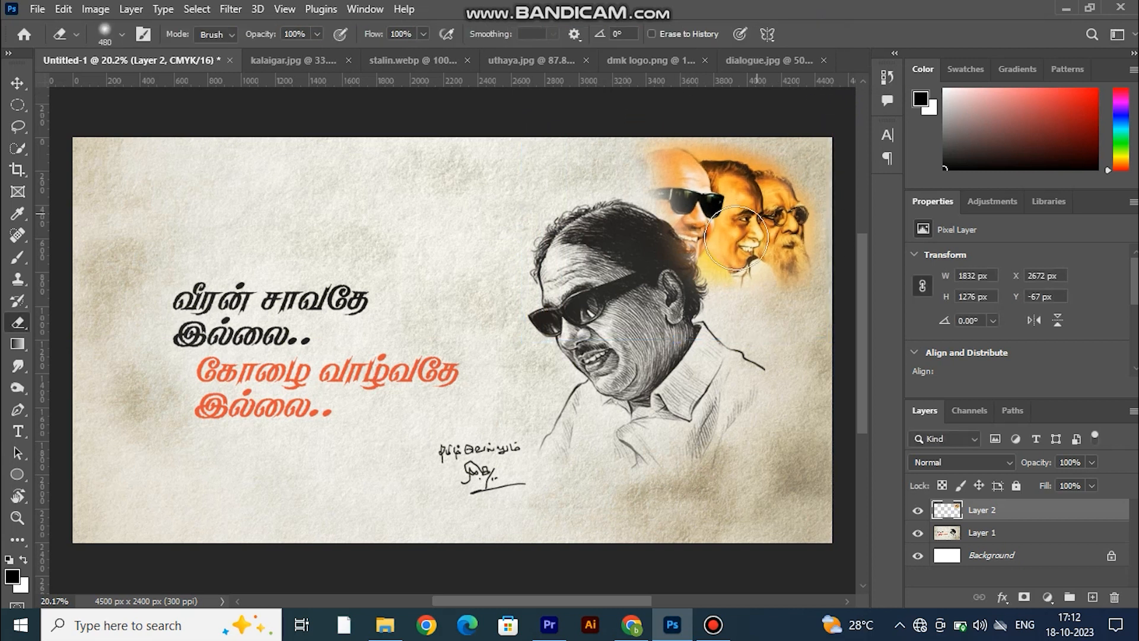
key(v)
mouse_move(733, 225)
mouse_down()
mouse_move(749, 202)
mouse_move(745, 224)
mouse_up()
click(785, 124)
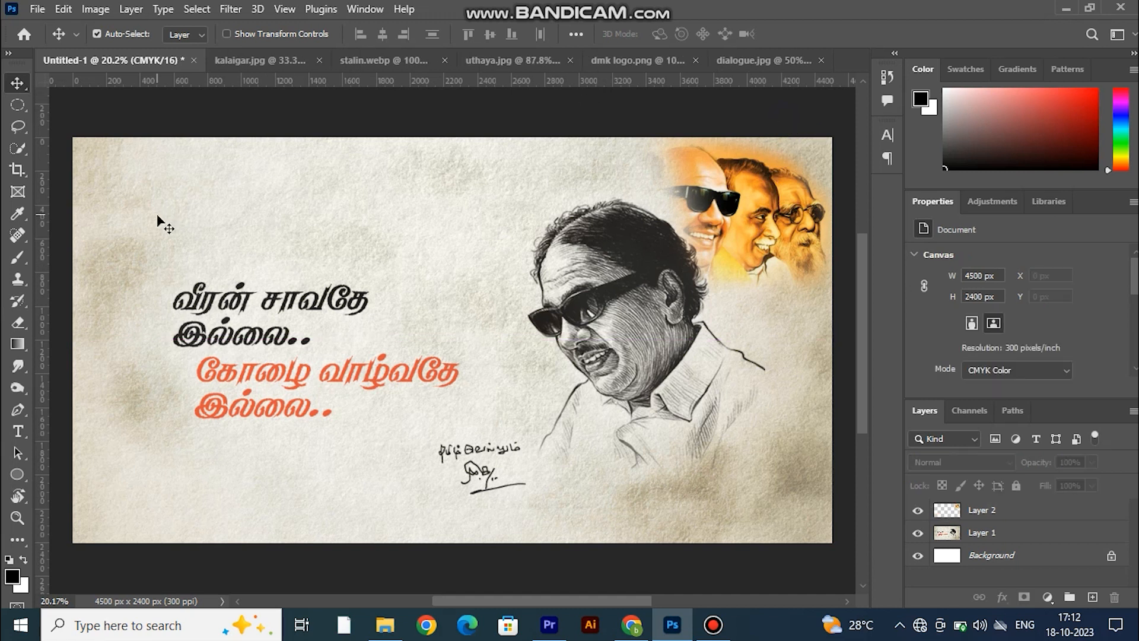
Adjust the group portrait's midtones slightly with Curves and move it to the canvas's upper-left corner
click(825, 250)
key(ctrl+m)
drag(746, 320, 759, 332)
click(1069, 176)
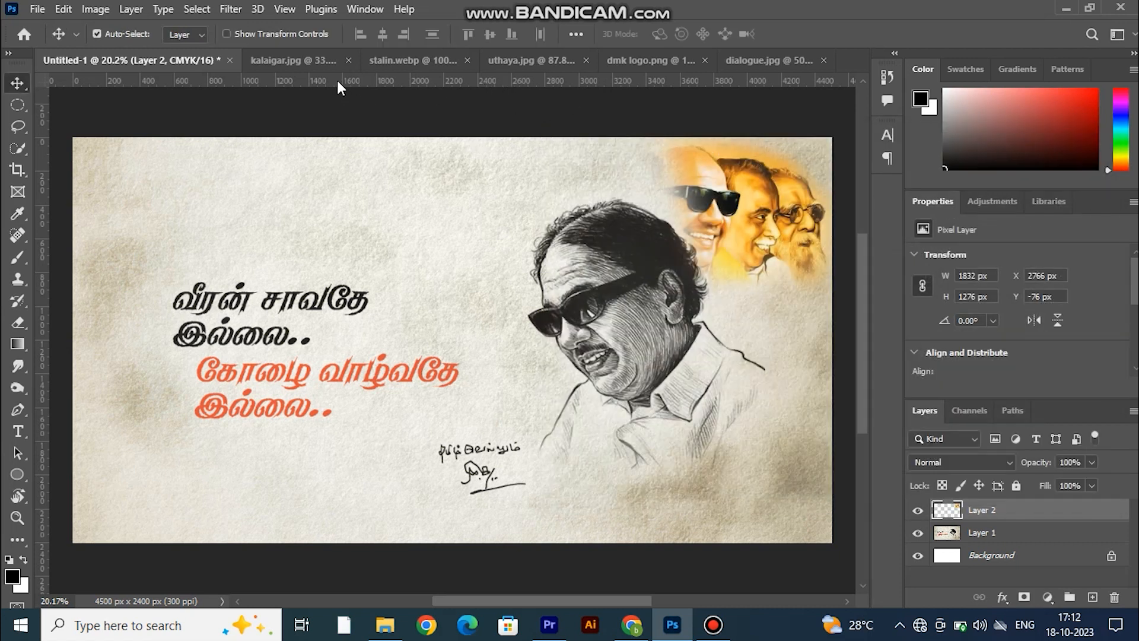
drag(720, 187, 144, 165)
click(383, 141)
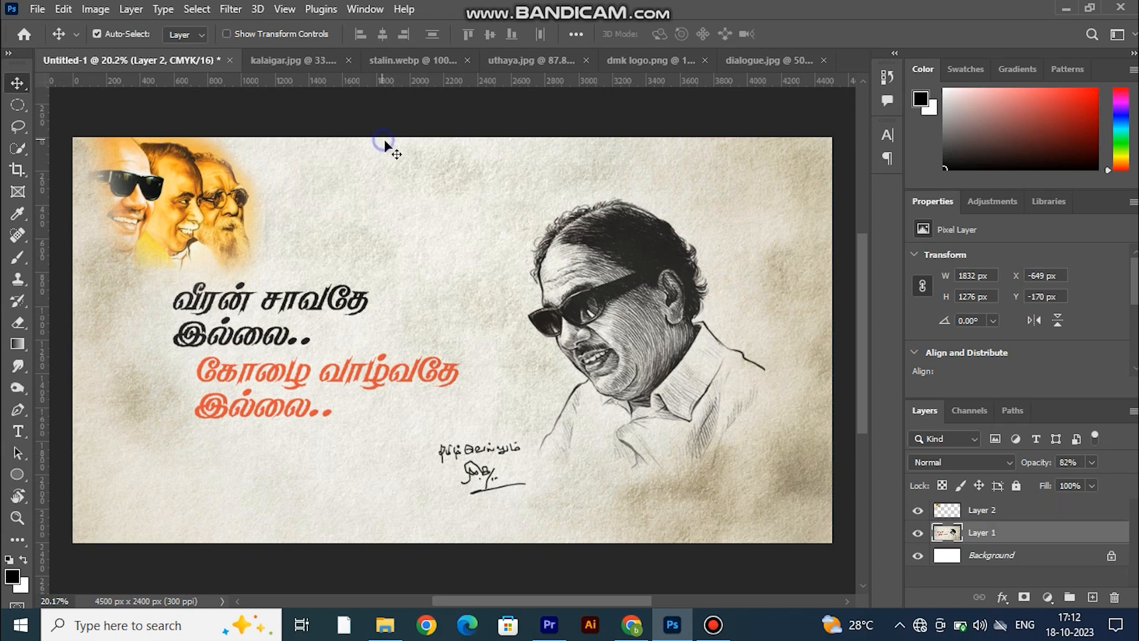
Copy the portrait from stalin.webp into the Untitled-1 document and put its layer in a group
click(447, 64)
drag(432, 333, 464, 426)
click(549, 251)
drag(526, 282, 529, 342)
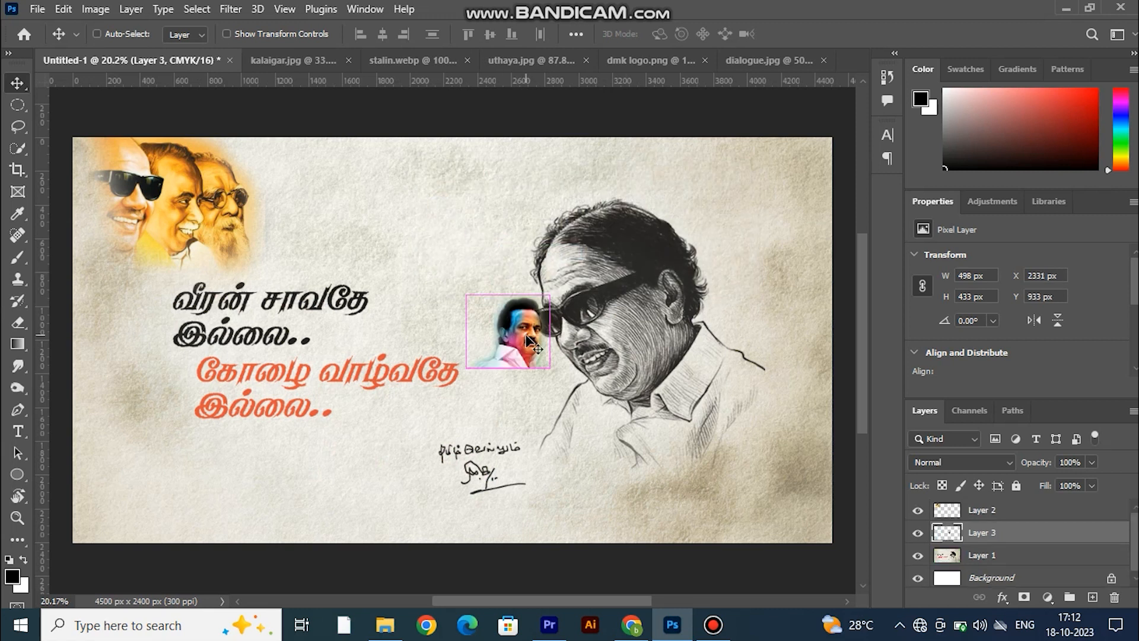
key(ctrl+g)
Flip the grouped portrait horizontally, enlarge it to about 632% and fit it over the right half of the canvas
key(ctrl+t)
drag(510, 287, 614, 159)
right_click(642, 294)
click(693, 584)
drag(587, 279, 665, 346)
drag(704, 229, 690, 117)
drag(638, 301, 668, 310)
drag(486, 336, 458, 333)
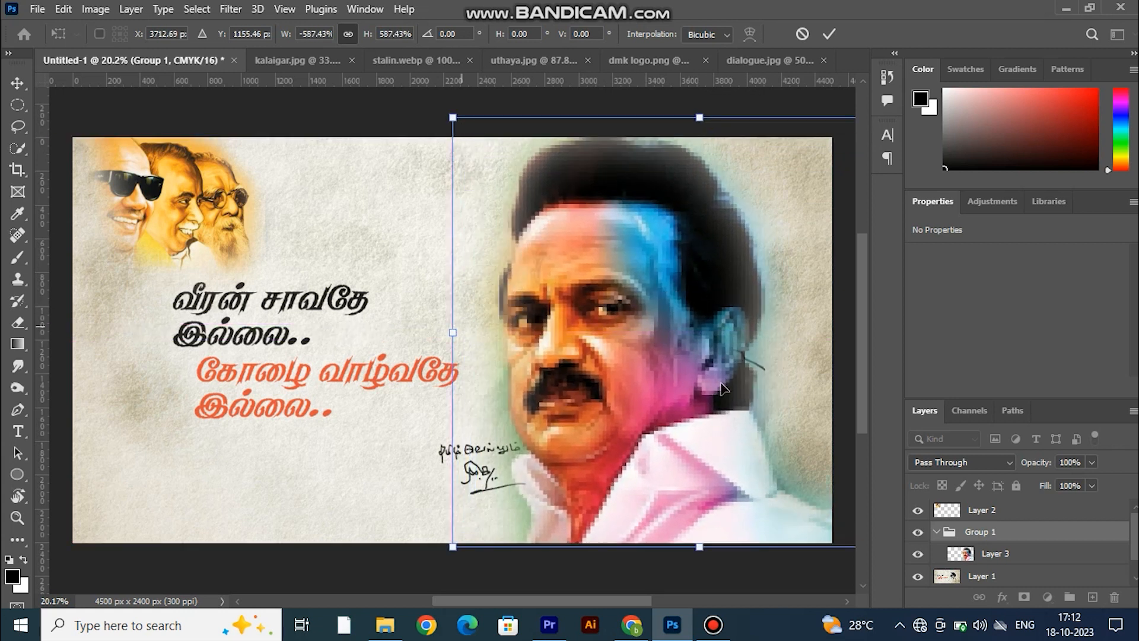
drag(588, 600, 635, 600)
drag(778, 334, 815, 334)
click(829, 35)
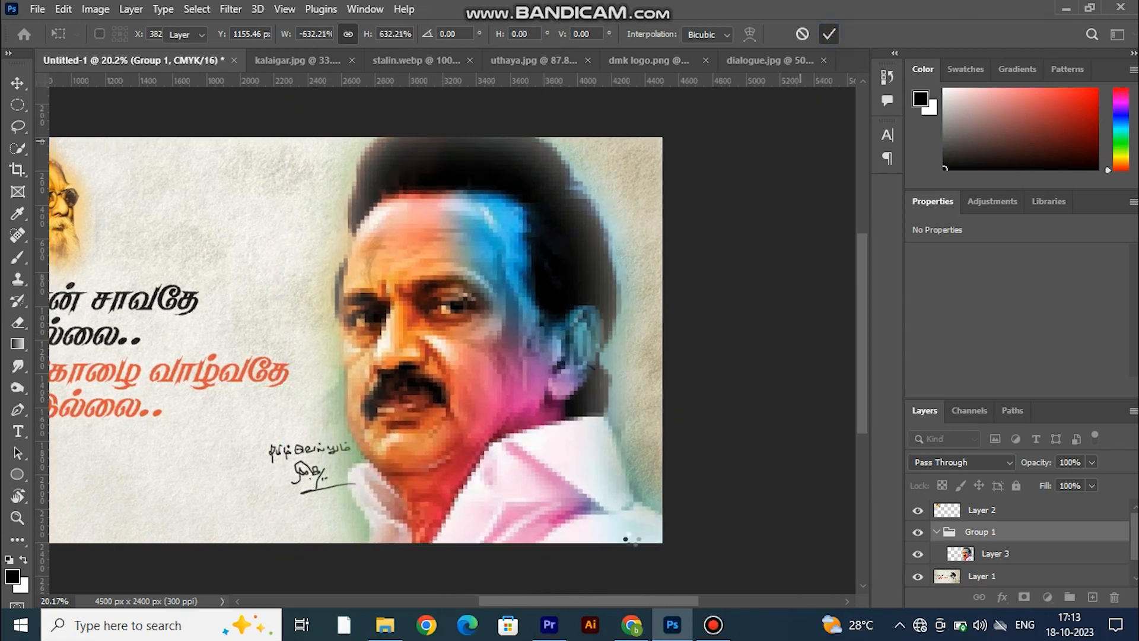
Adjust the midtones of the large portrait on Layer 3 with Curves
drag(636, 600, 580, 600)
click(710, 323)
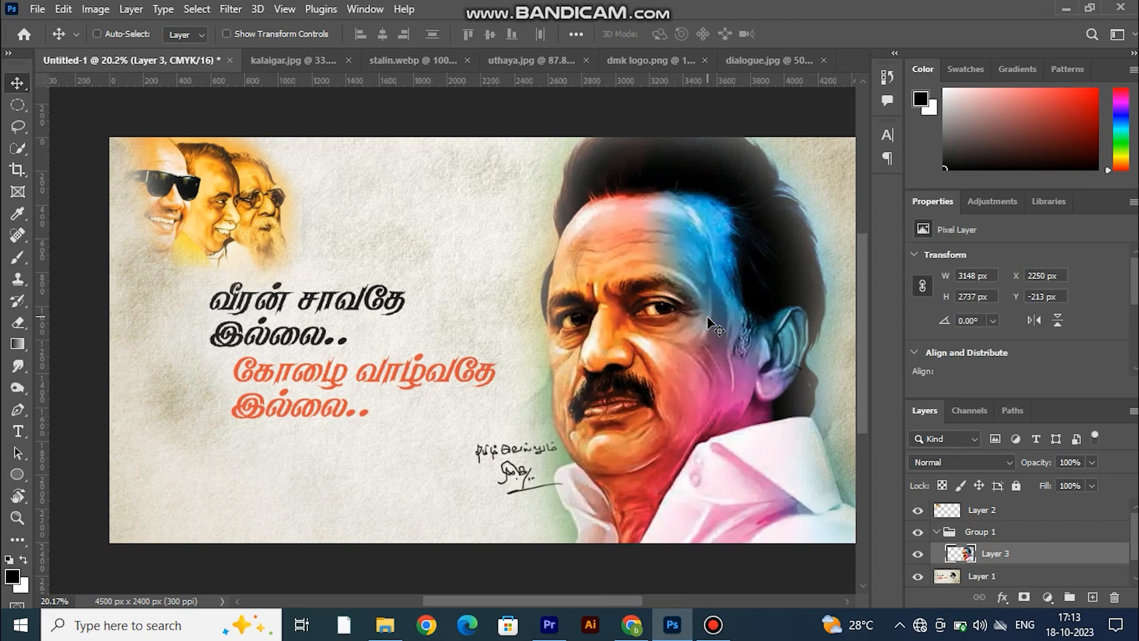
key(ctrl+m)
drag(811, 143, 351, 109)
mouse_move(291, 281)
mouse_down()
mouse_move(294, 293)
mouse_move(270, 283)
mouse_up()
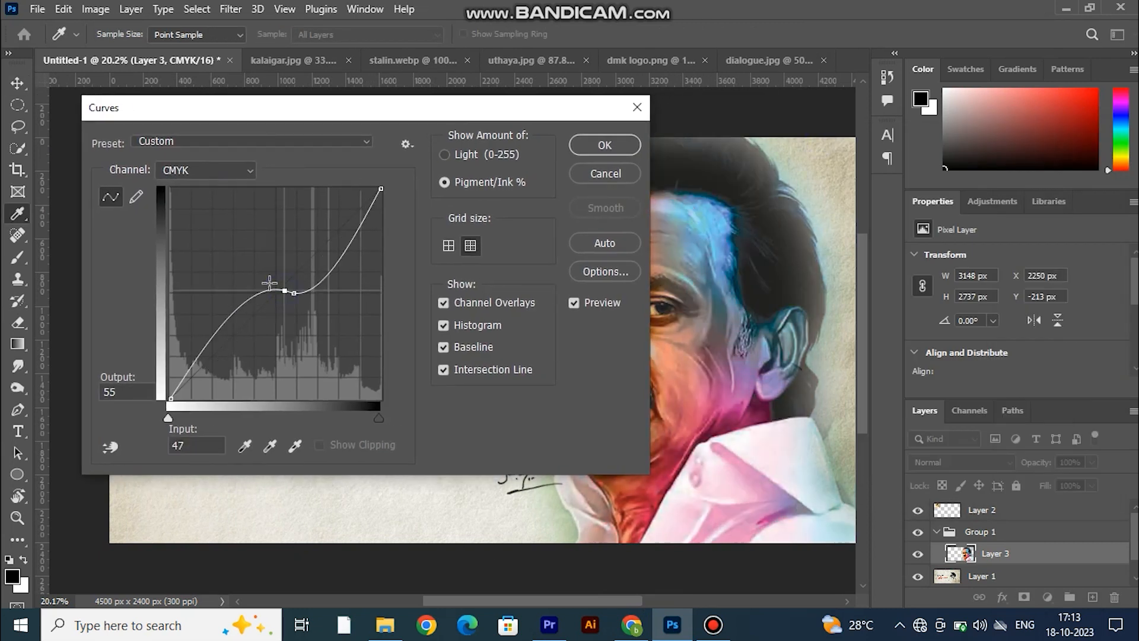
key(ctrl+z)
drag(290, 290, 268, 265)
click(638, 107)
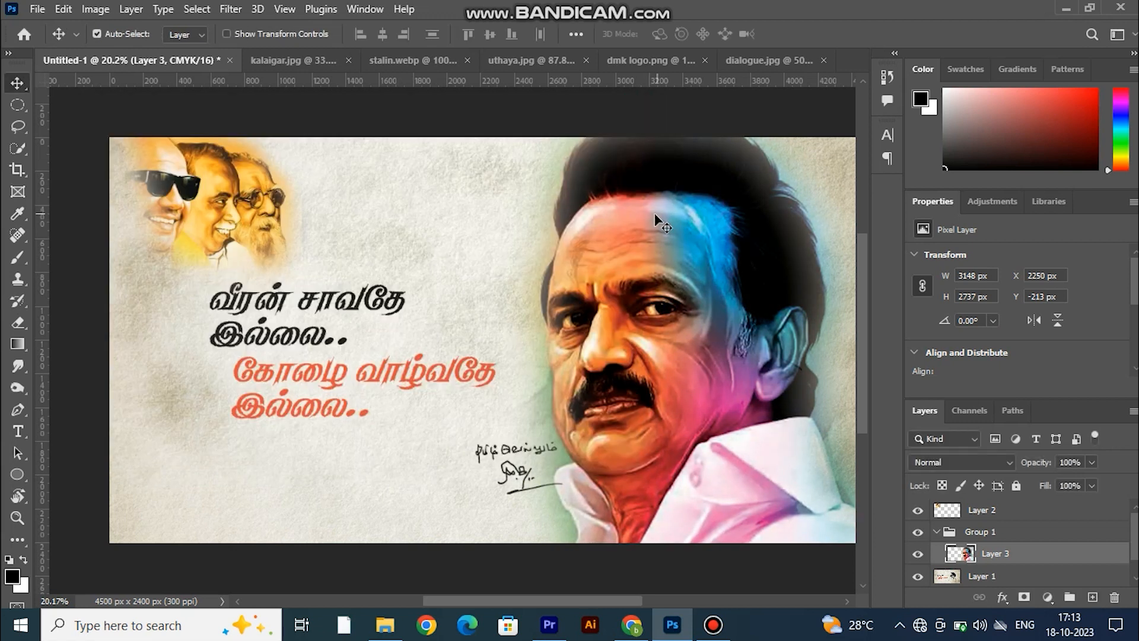
Copy the portrait from uthaya.jpg into Untitled-1, scale it to about 124% and place it in the canvas's lower-left corner
click(531, 60)
drag(511, 199, 181, 485)
click(539, 261)
key(ctrl+t)
drag(162, 372, 174, 334)
drag(164, 438, 181, 467)
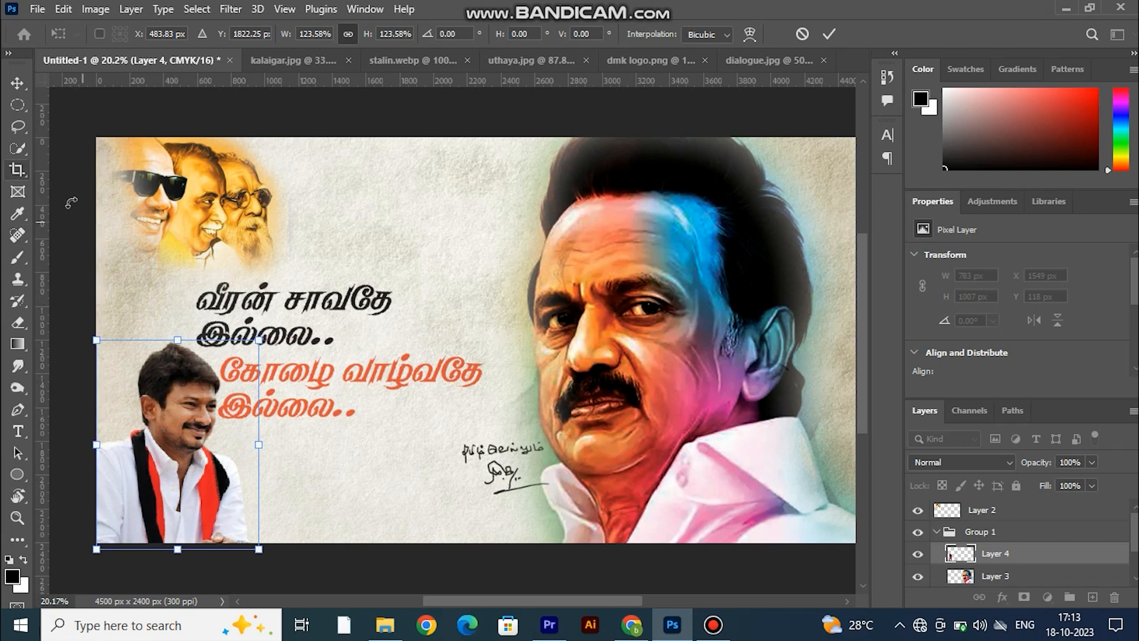
key(Return)
Fade out the bottom and lower-right edge of the small portrait on Layer 4 with the soft Eraser
key(e)
click(206, 549)
mouse_move(206, 549)
mouse_down()
mouse_move(169, 561)
mouse_move(67, 505)
mouse_move(171, 568)
mouse_up()
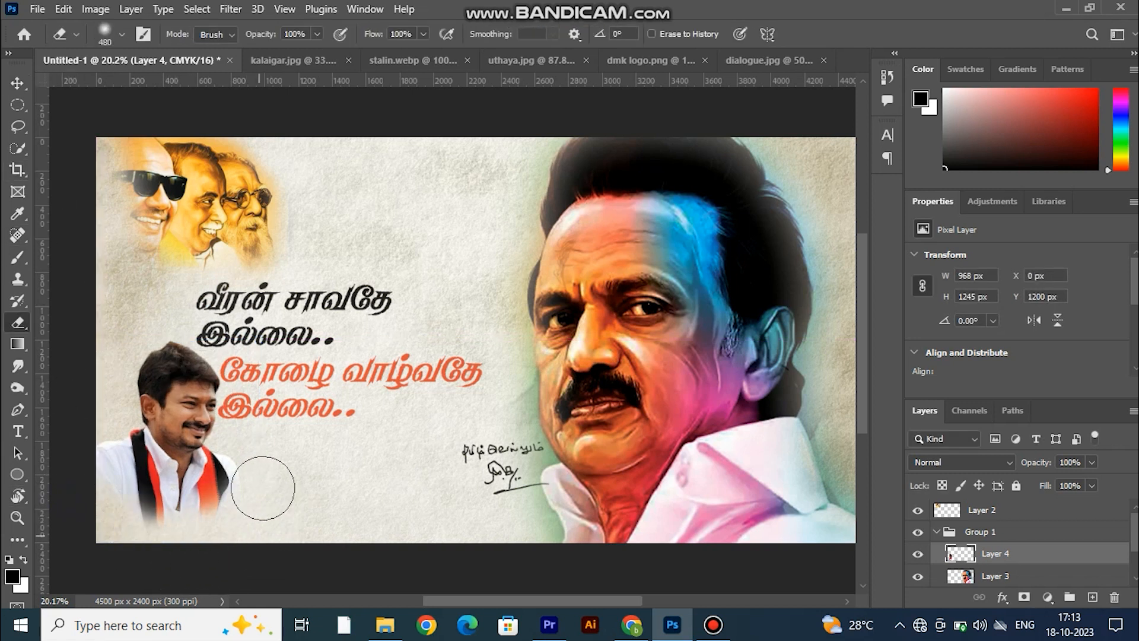
drag(263, 488, 135, 568)
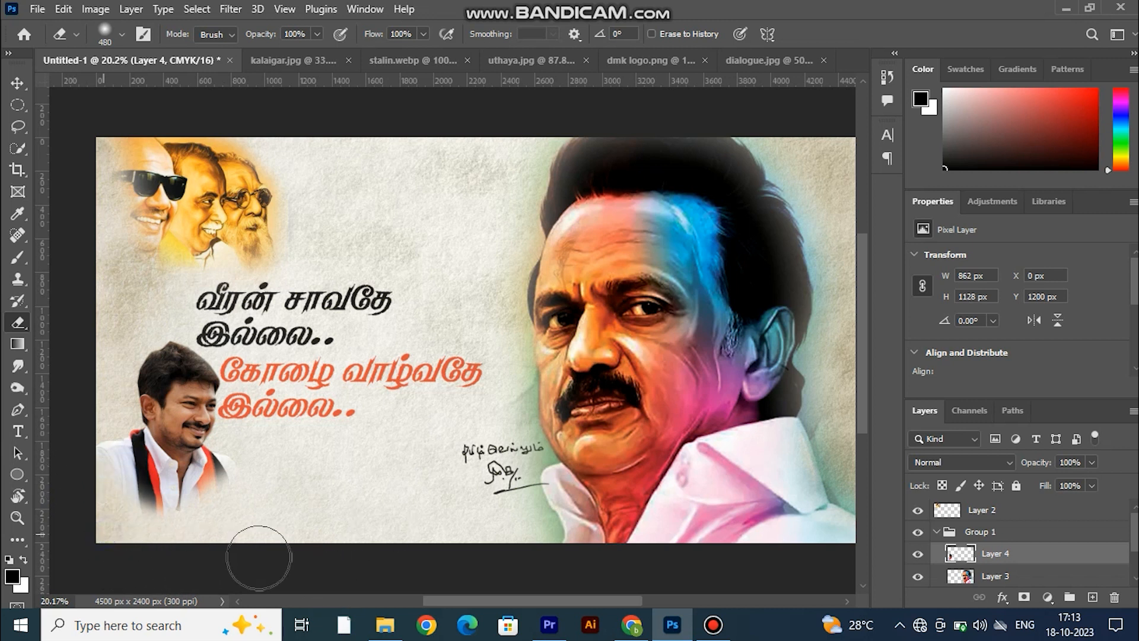
Enlarge the faded portrait on Layer 4 to about 115% and settle it against the canvas's lower-left corner
key(ctrl+t)
mouse_move(175, 390)
mouse_down()
mouse_move(179, 410)
mouse_move(178, 339)
mouse_move(176, 391)
mouse_up()
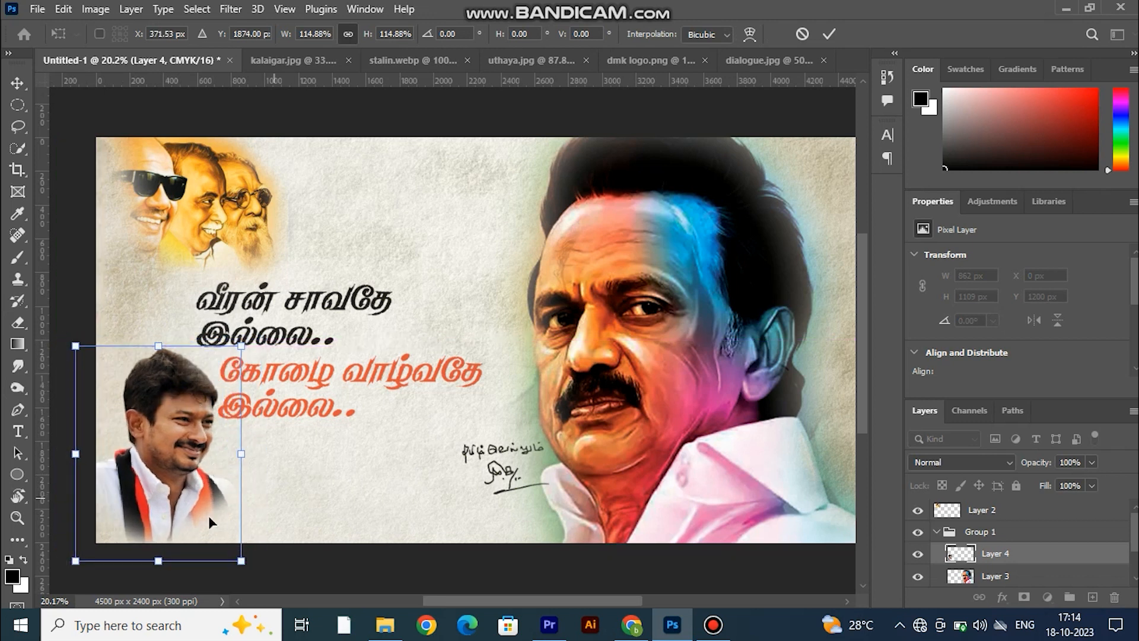
key(Return)
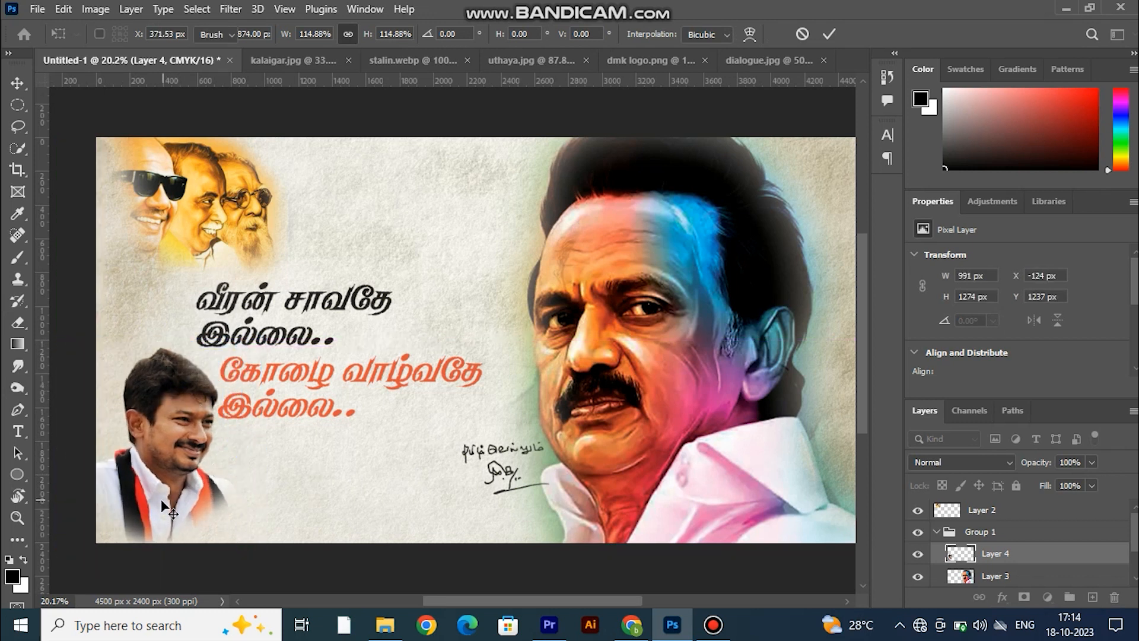
Adjust the small portrait's tones on Layer 4 with a CMYK curve point at input 47, output 55
key(ctrl+m)
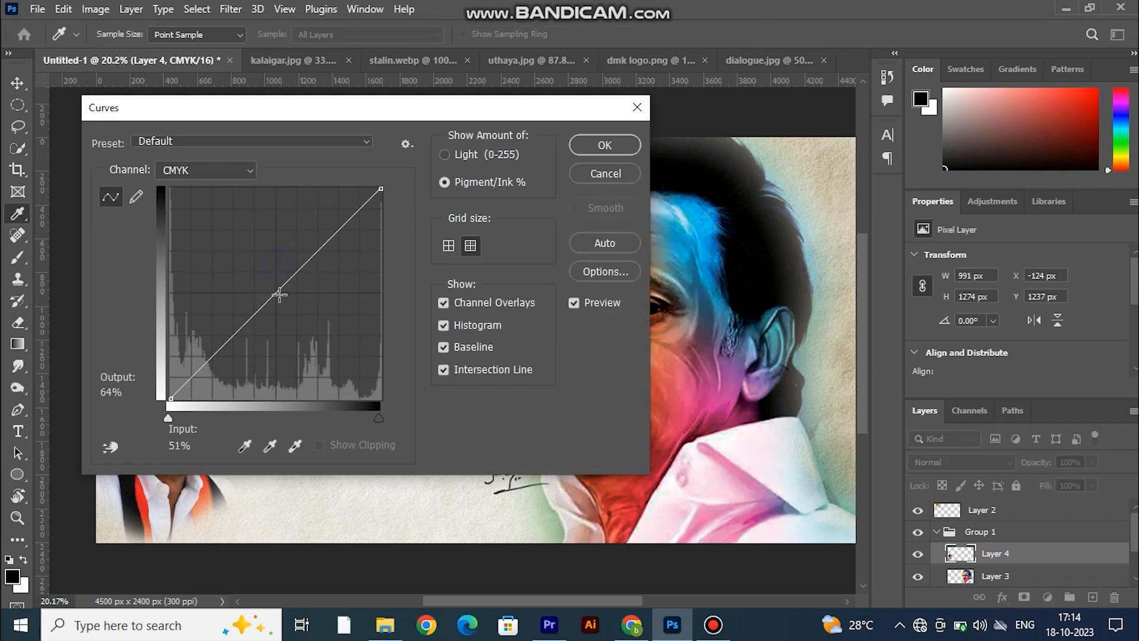
drag(277, 289, 270, 282)
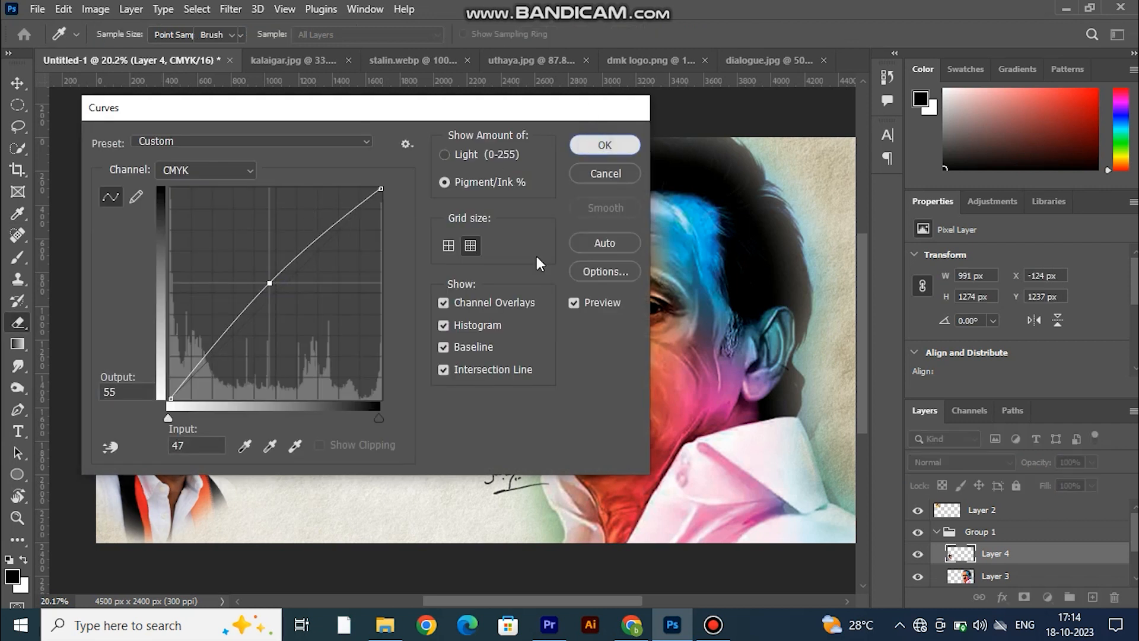
key(Return)
Try to clean up the small portrait's hair edge on Layer 4 with a 70 px Eraser
key(e)
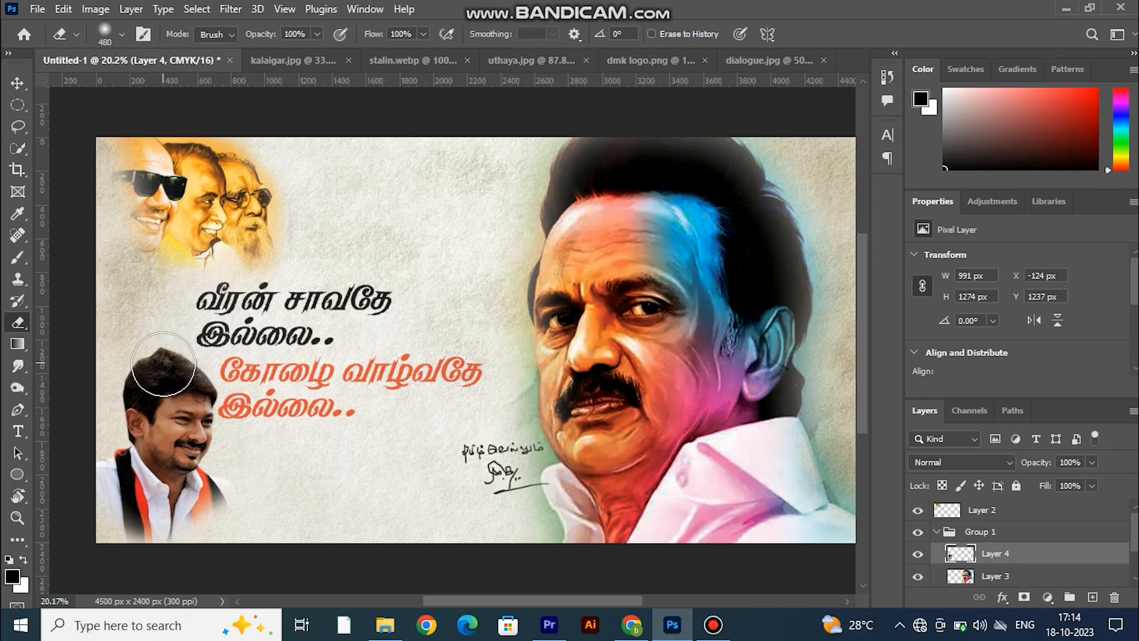
scroll(164, 365, up, 13)
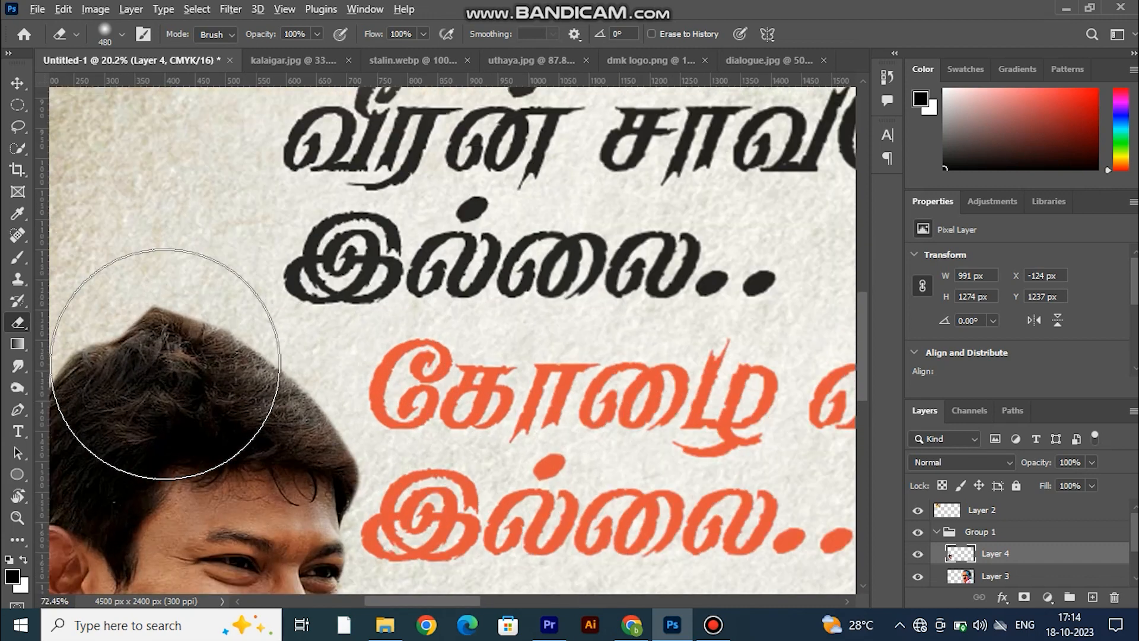
scroll(218, 374, up, 1)
scroll(250, 368, down, 4)
right_click(236, 181)
click(362, 221)
click(164, 150)
mouse_move(164, 150)
mouse_down()
mouse_move(250, 175)
mouse_move(353, 270)
mouse_up()
key(ctrl+z)
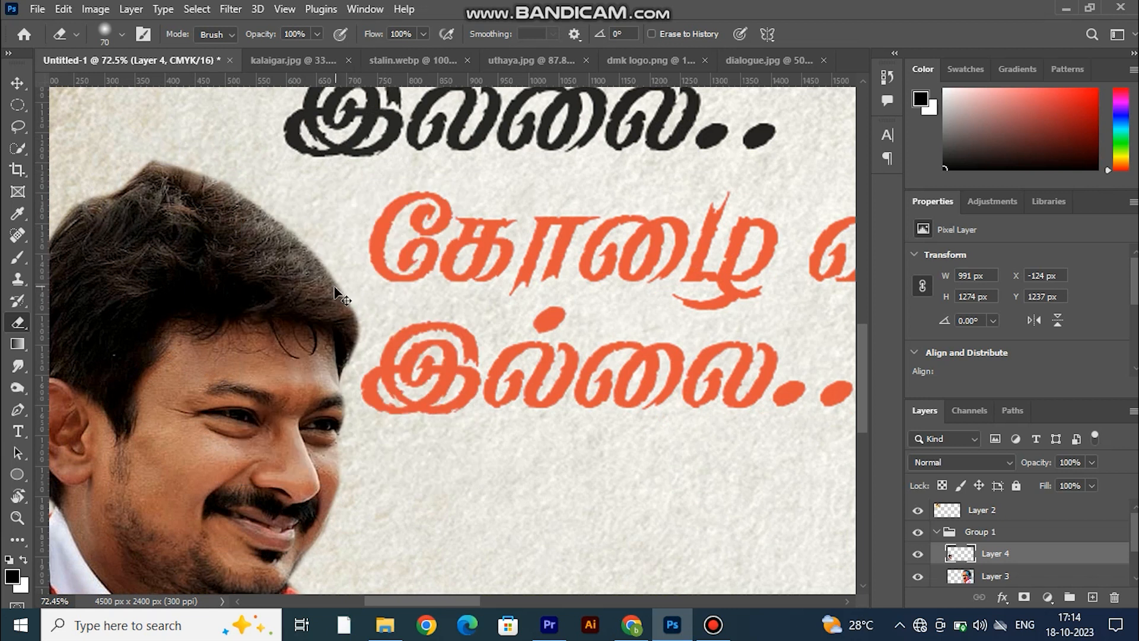
Browse the Smudge tool's brush presets and choose Kyle's Concept Brushes - Foliage Mix 2
click(18, 366)
right_click(368, 260)
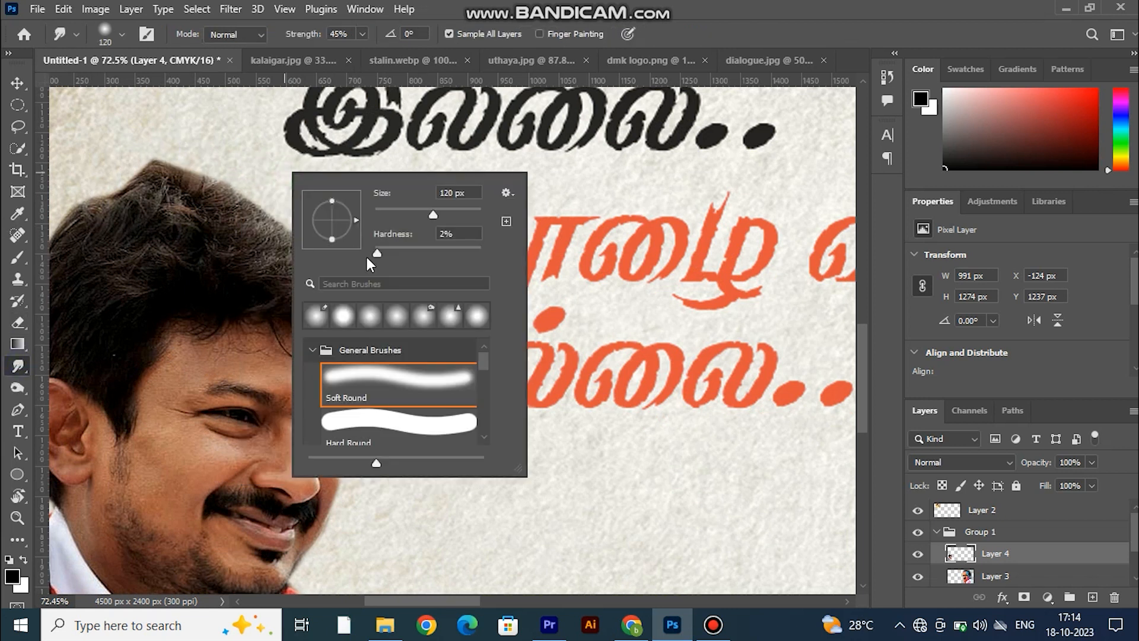
scroll(425, 396, down, 6)
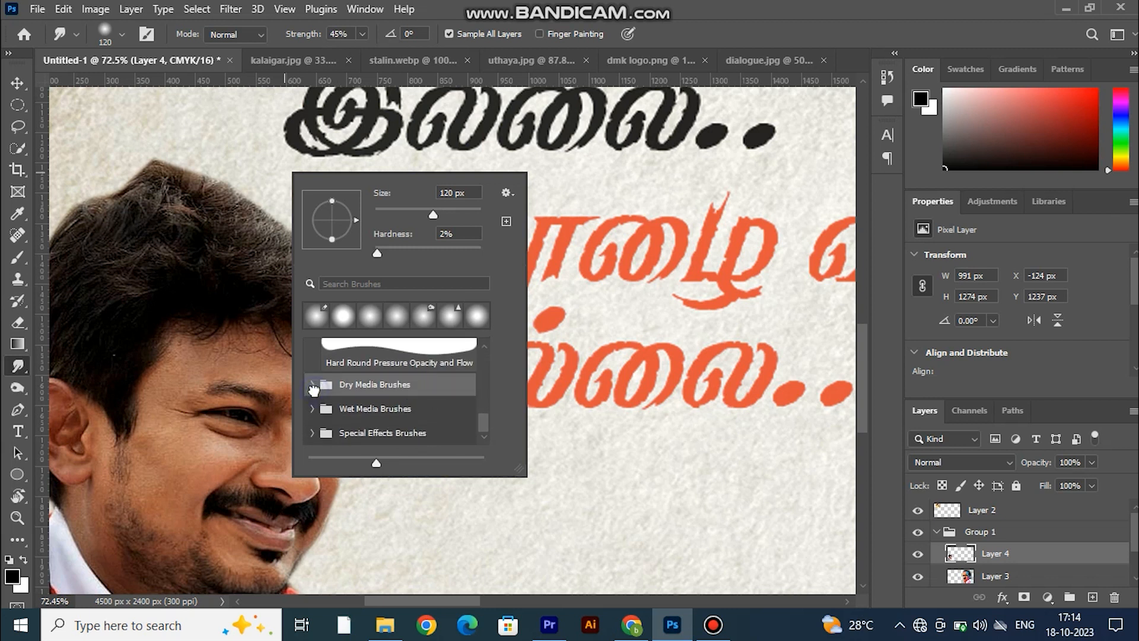
click(312, 408)
scroll(341, 415, down, 3)
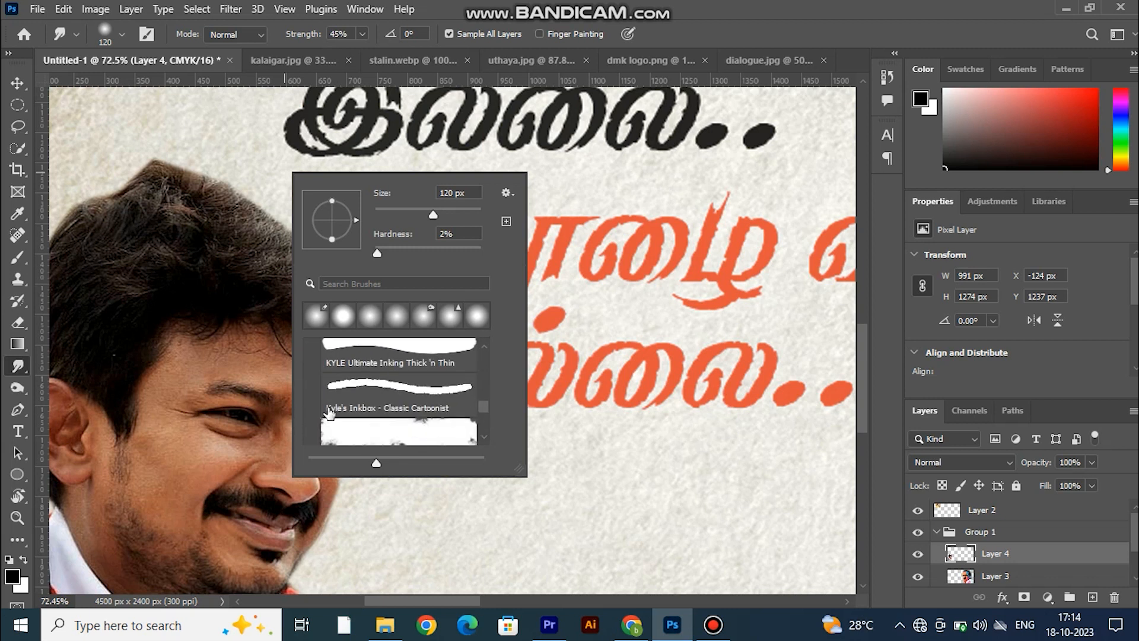
scroll(339, 417, down, 1)
click(343, 379)
scroll(346, 381, down, 4)
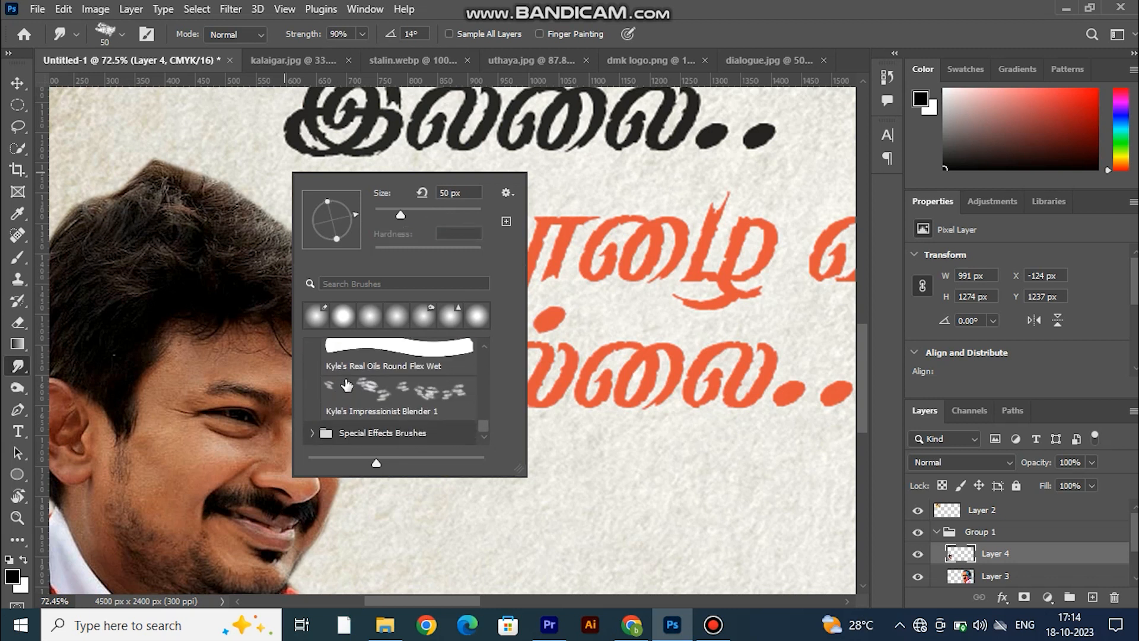
scroll(330, 430, down, 8)
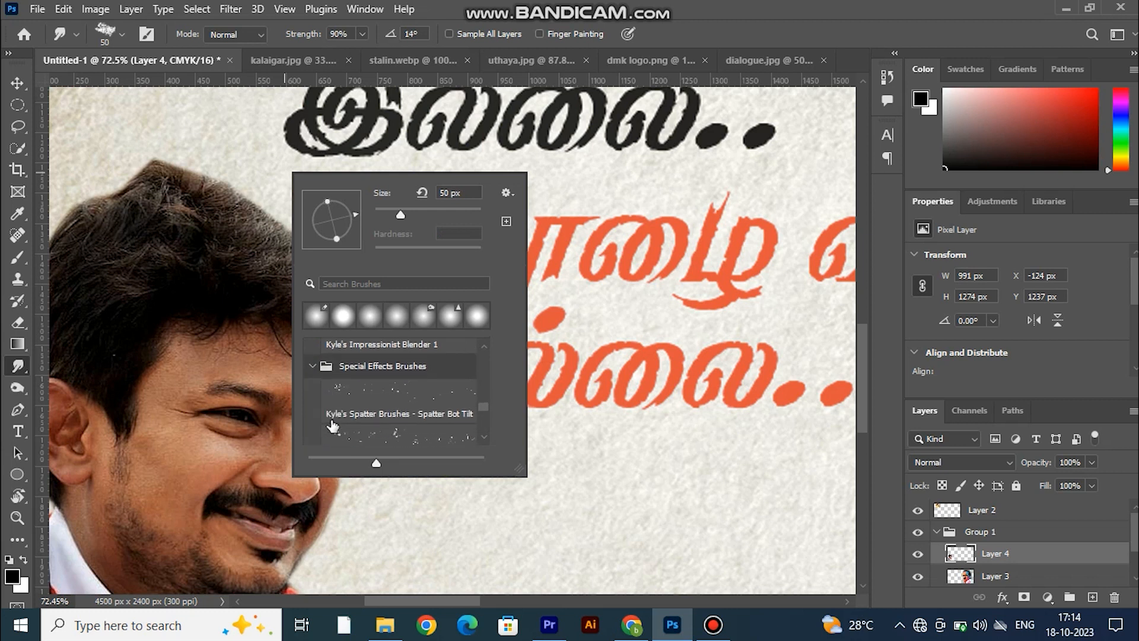
scroll(334, 424, up, 2)
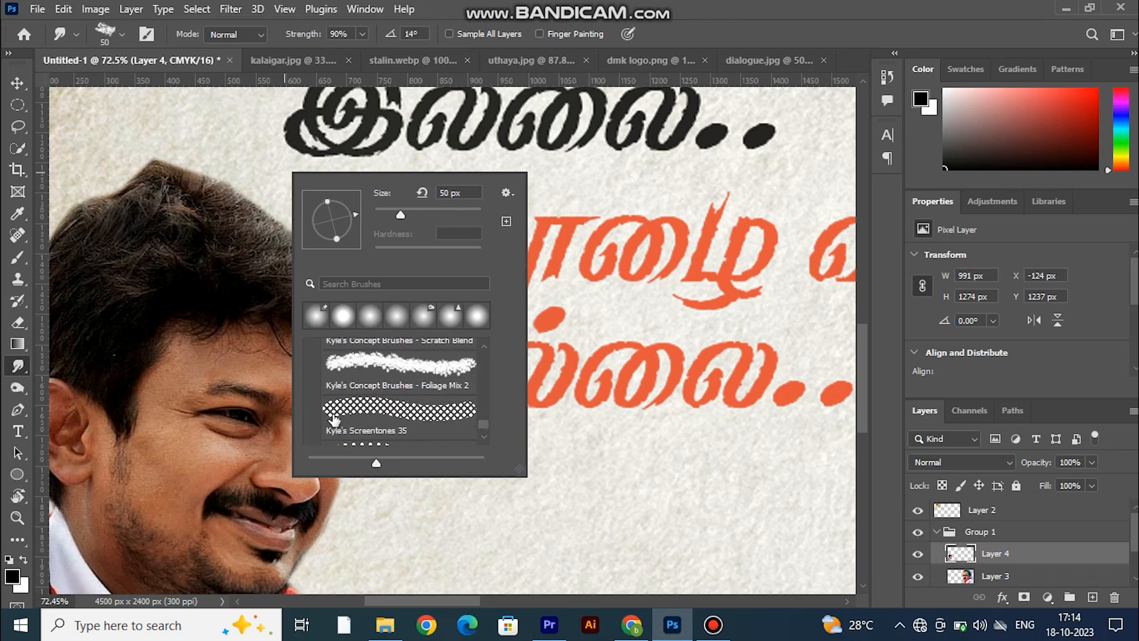
click(354, 415)
Try painting along the small portrait's hair edge with the foliage brush and undo the strokes
click(210, 175)
mouse_move(216, 184)
mouse_down()
mouse_move(293, 284)
mouse_move(311, 376)
mouse_up()
key(ctrl+z)
key(ctrl+z)
key(ctrl+z)
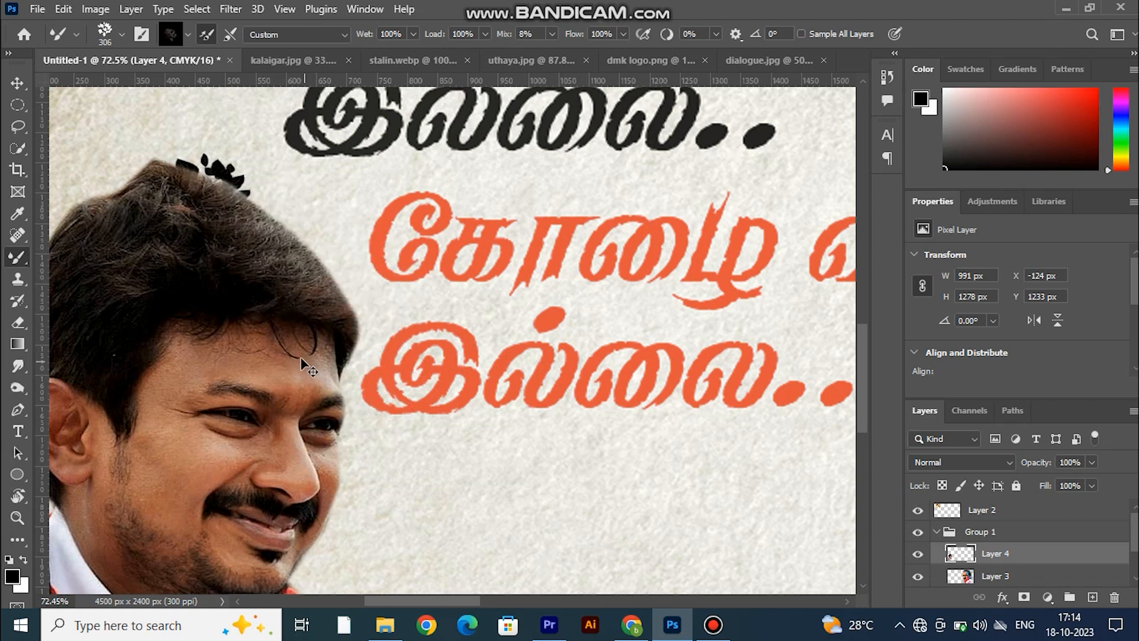
key(ctrl+shift+z)
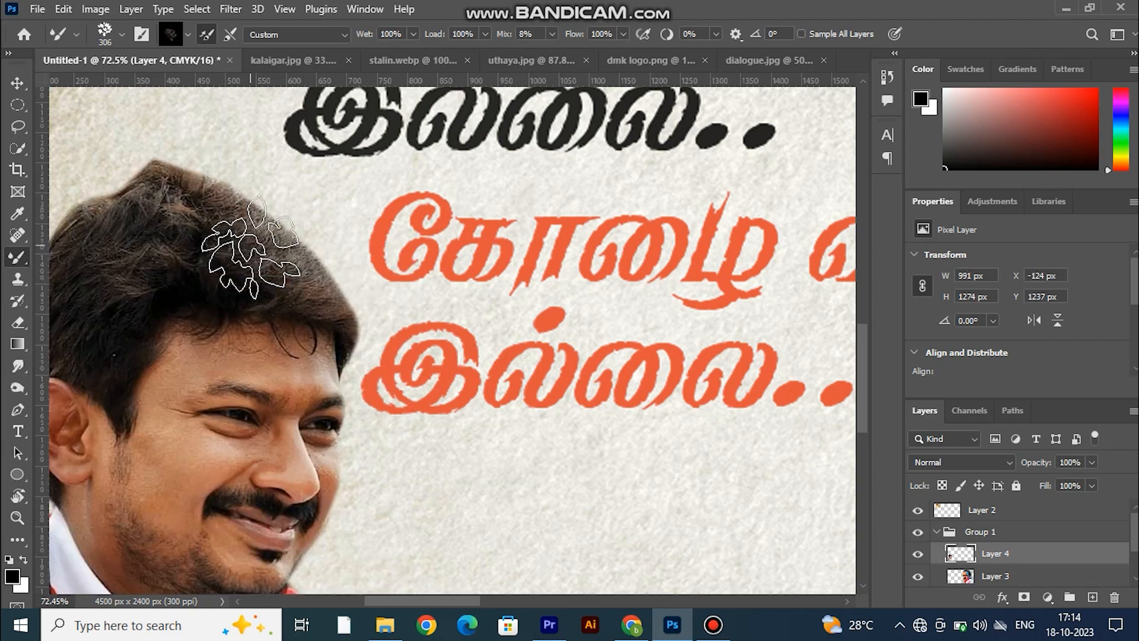
key(ctrl+shift+z)
Copy the party logo from dmk logo.png into the middle of the Untitled-1 banner
click(26, 76)
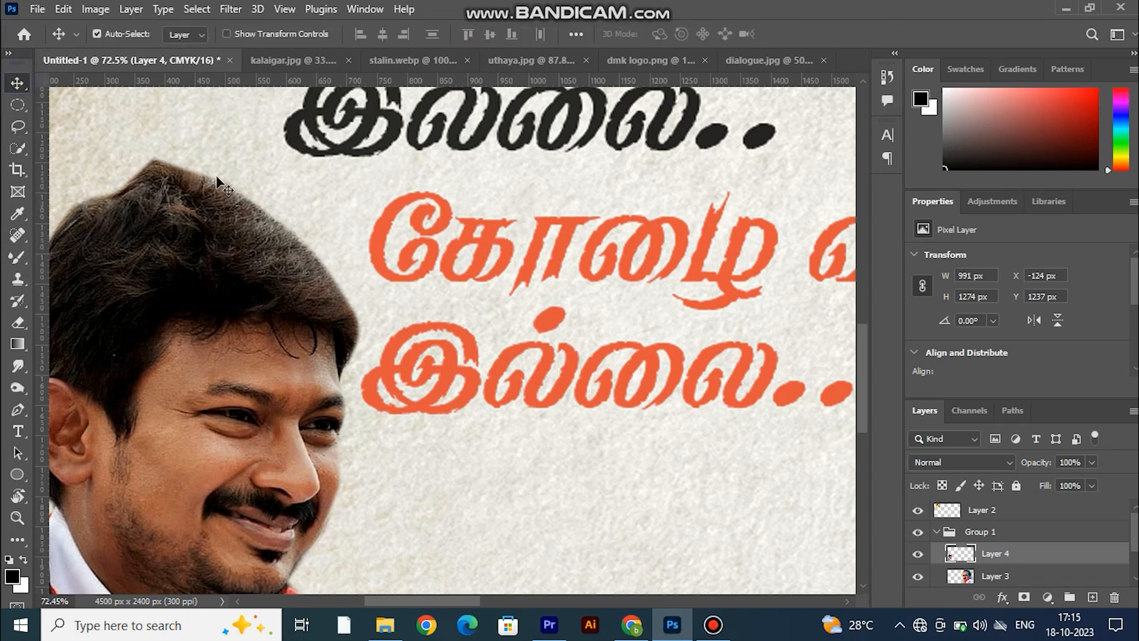
key(ctrl+minus)
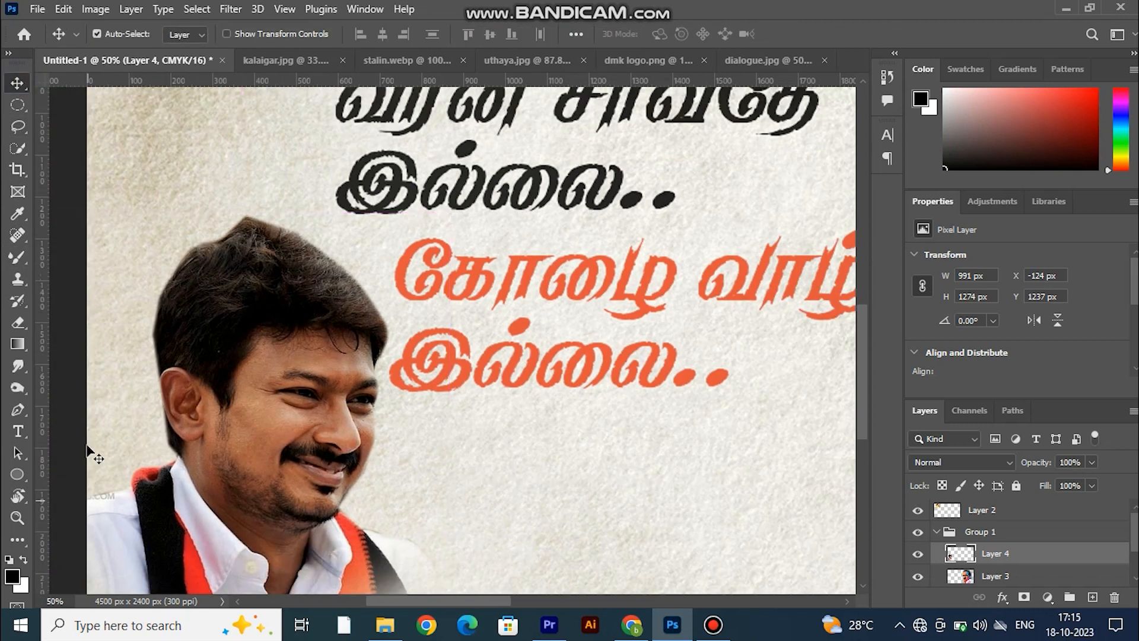
scroll(477, 599, right, 2)
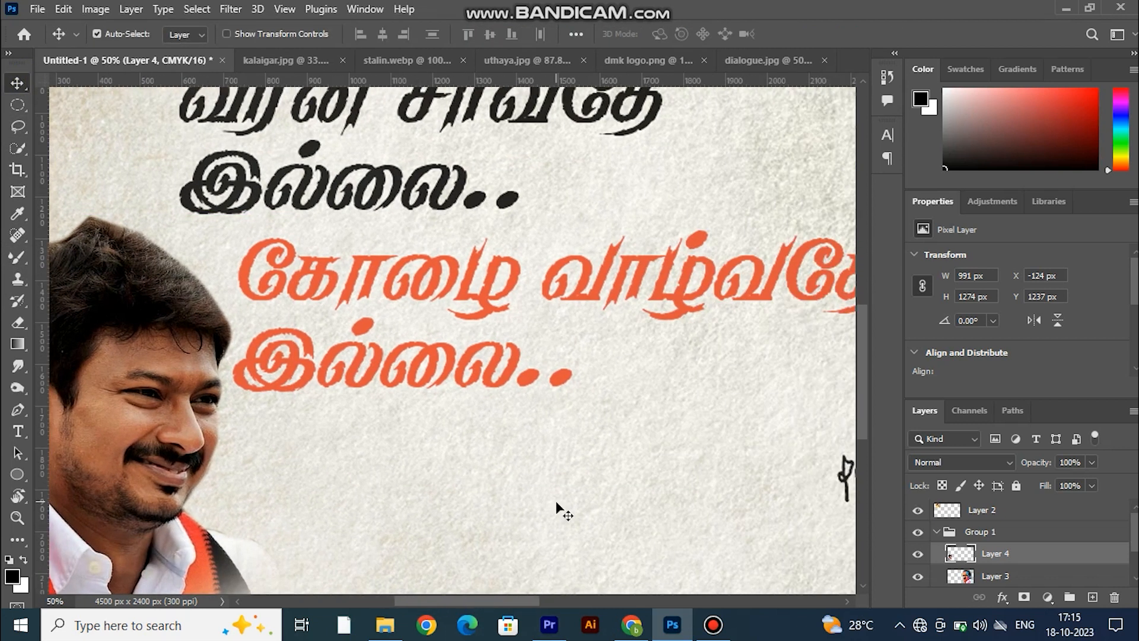
scroll(561, 509, down, 2)
scroll(534, 599, right, 3)
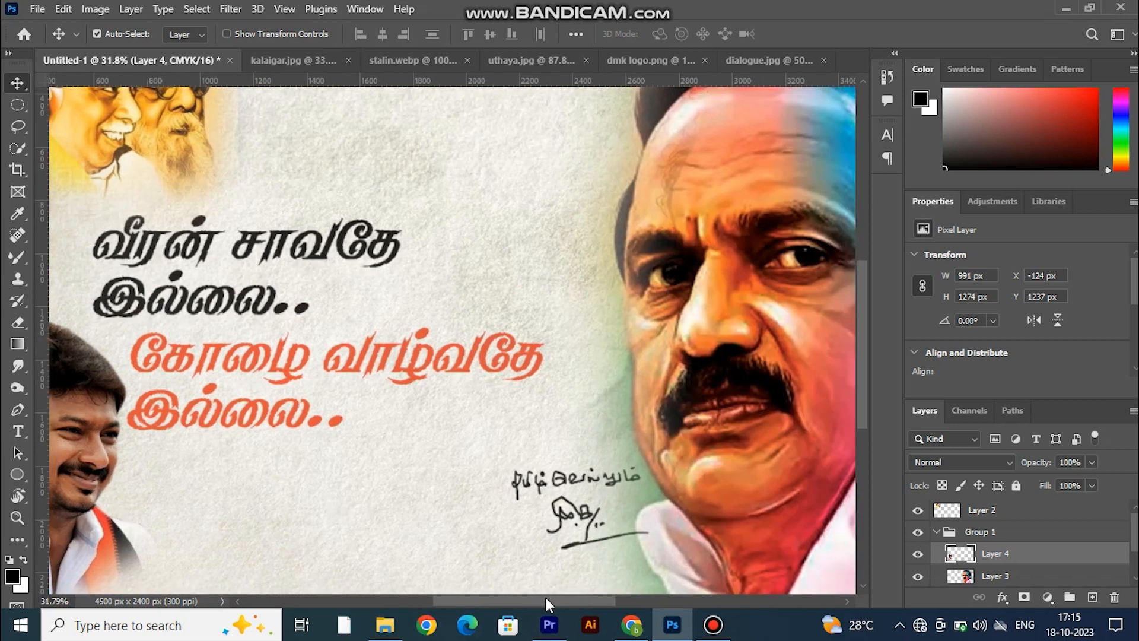
scroll(546, 597, right, 2)
scroll(536, 528, down, 3)
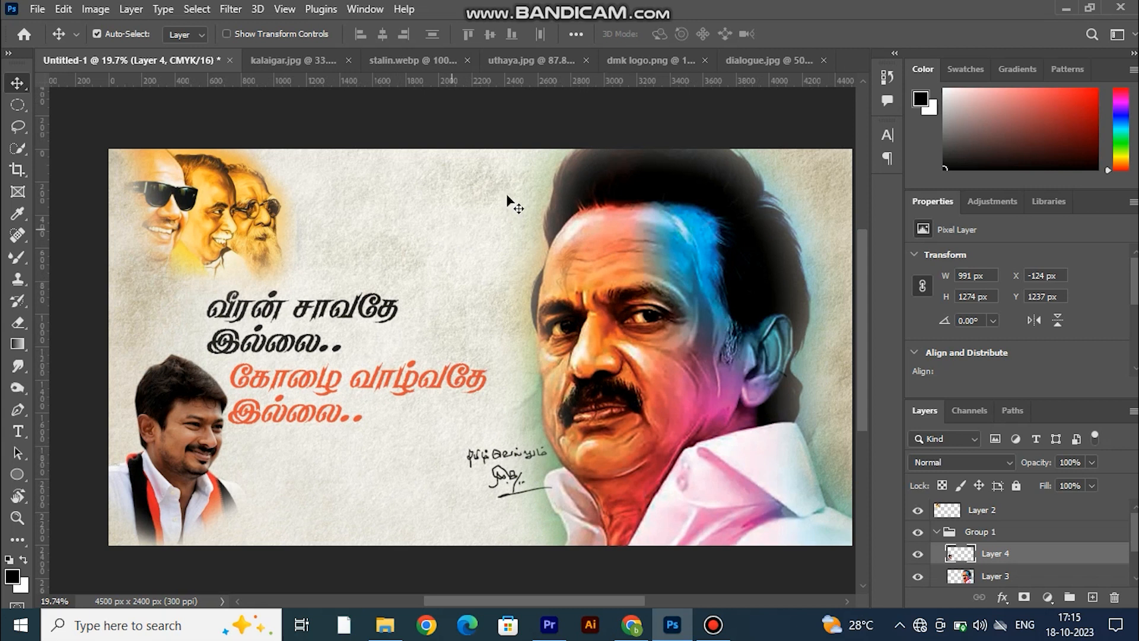
click(682, 63)
drag(89, 77, 454, 373)
Scale the party logo to about 271% and place it above the quote, beside the trio of yellow portraits
key(ctrl+t)
drag(451, 296, 453, 167)
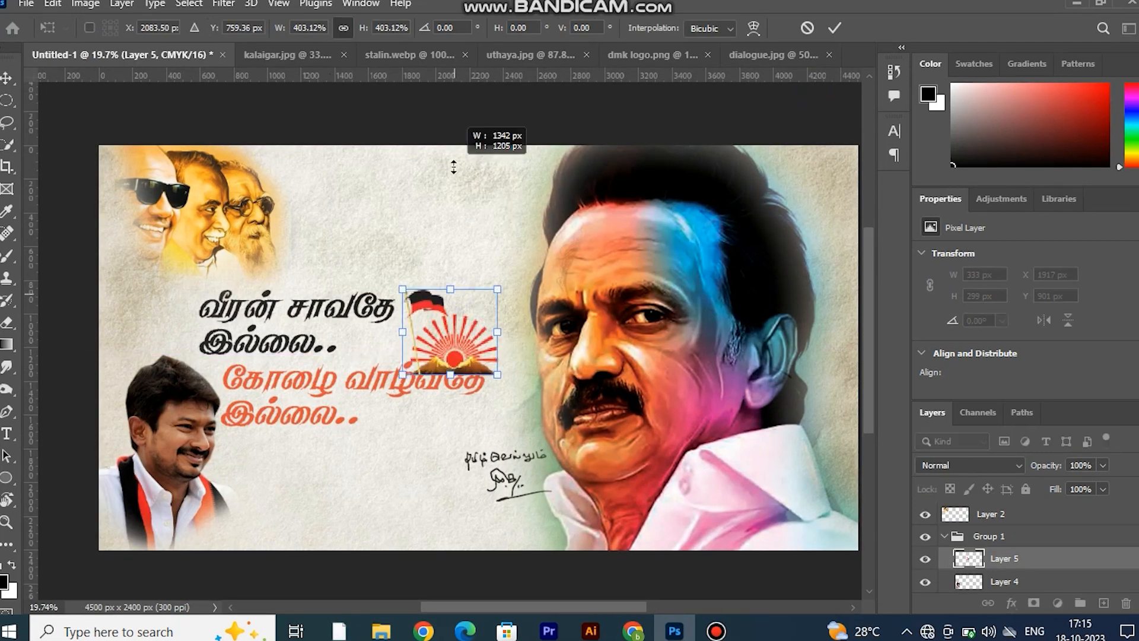
drag(462, 271, 439, 244)
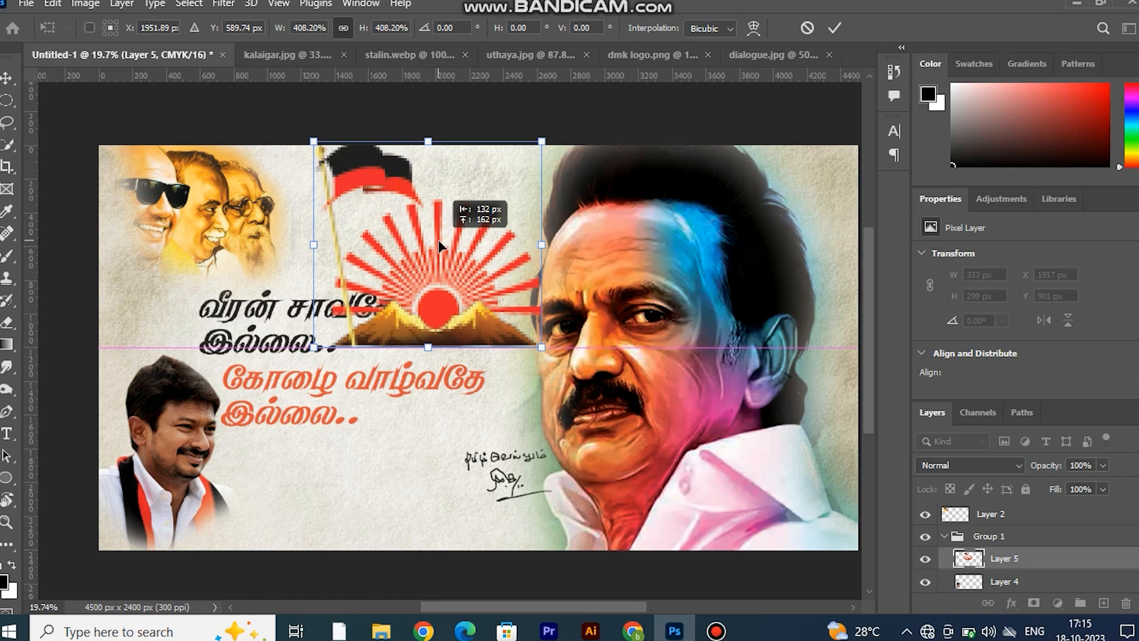
drag(442, 239, 414, 184)
drag(403, 84, 411, 191)
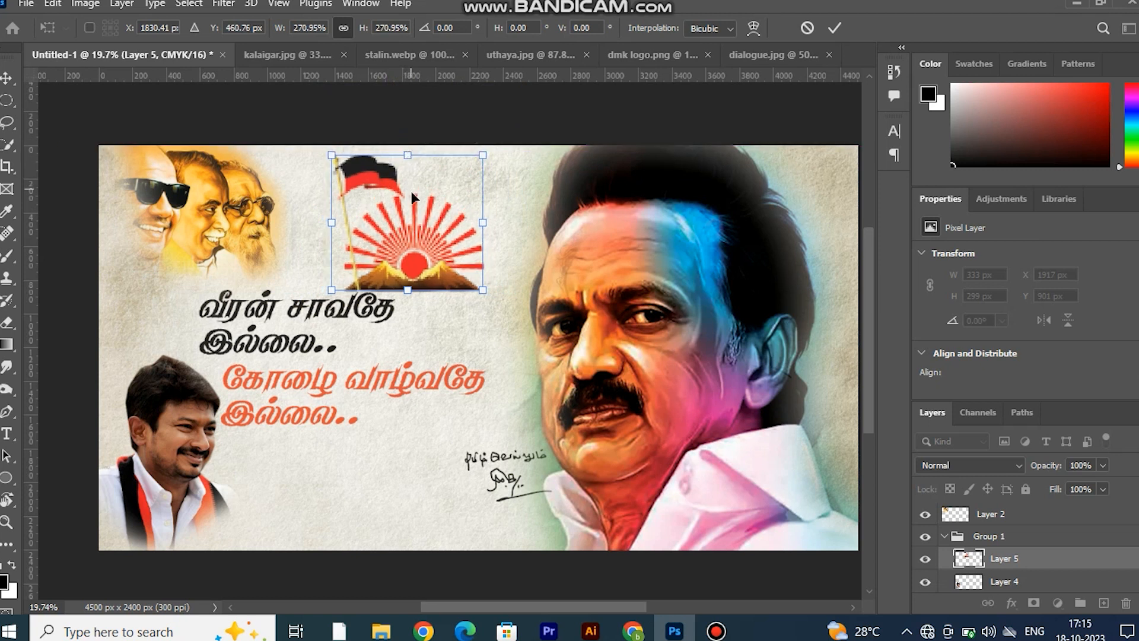
click(833, 28)
Enlarge the quote background on Layer 1 to about 111% and reposition it behind the portraits
click(429, 287)
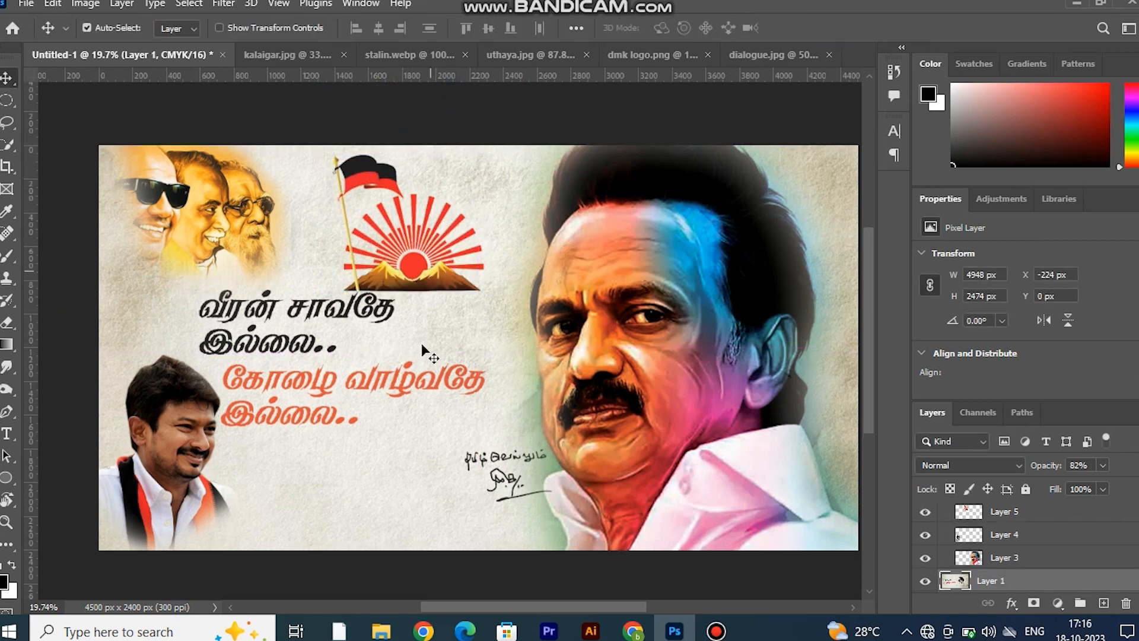
key(ctrl+t)
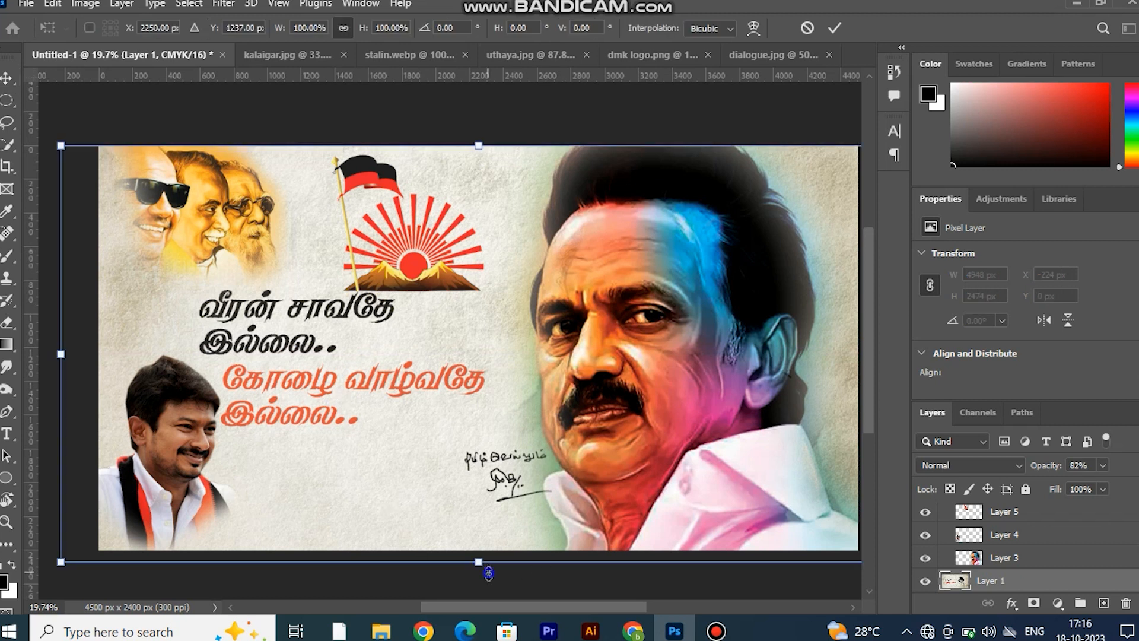
drag(488, 573, 488, 594)
drag(305, 386, 318, 395)
drag(491, 155, 492, 130)
drag(280, 327, 295, 329)
click(834, 28)
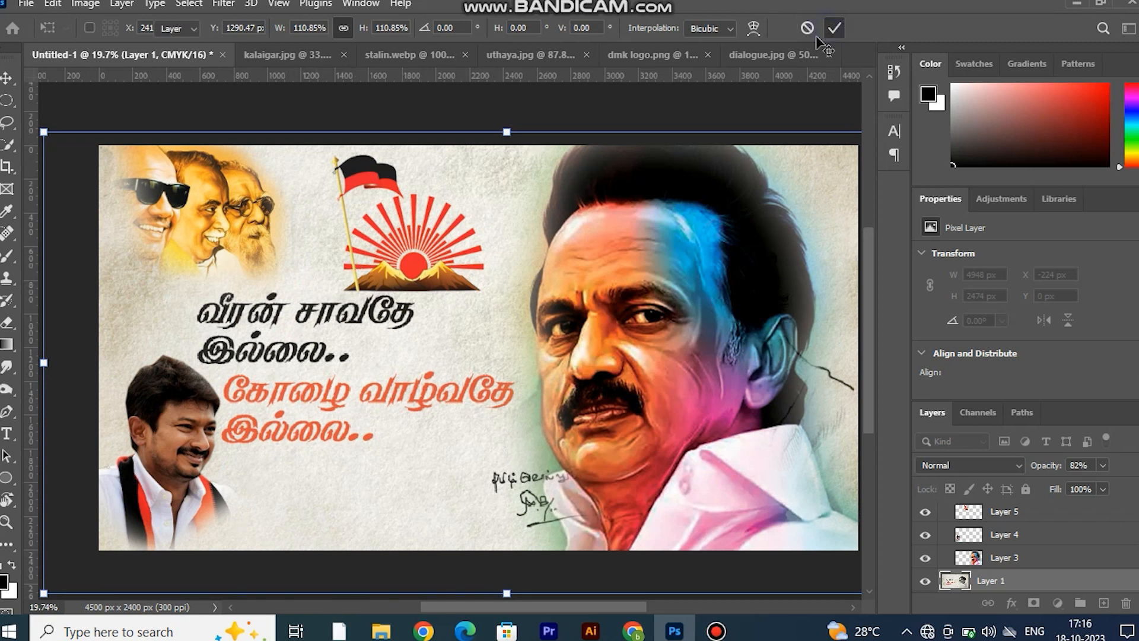
Shift the party logo horizontally toward the large portrait and deselect it
drag(424, 260, 458, 262)
click(819, 127)
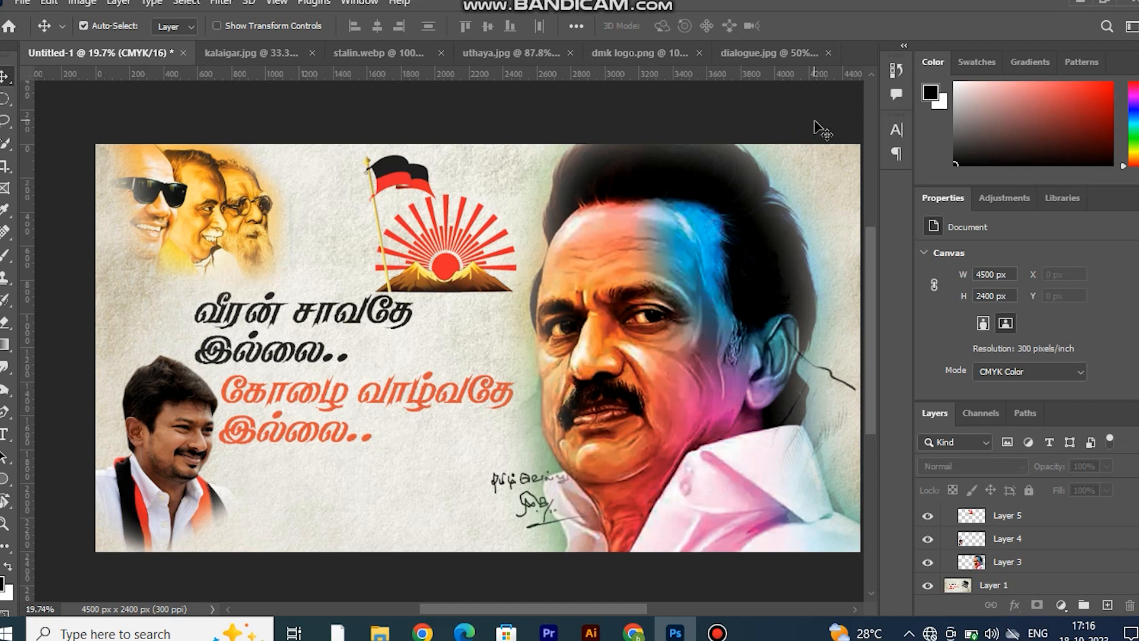
Set the Eraser brush to 124 px and make the Layer 1 background the active layer
key(e)
right_click(846, 393)
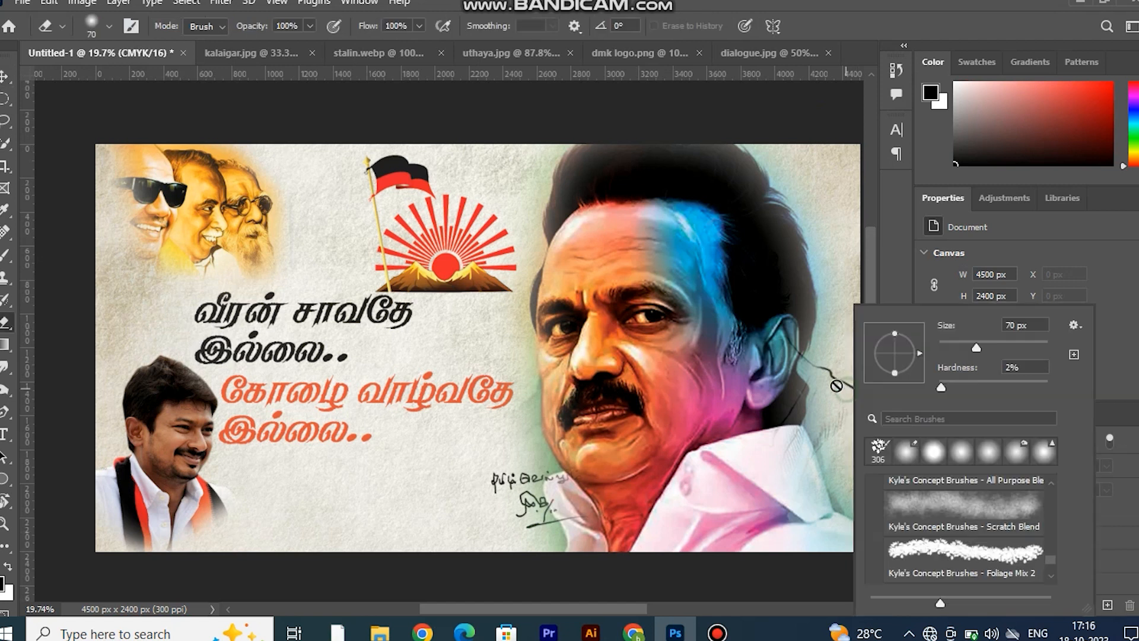
drag(980, 348, 1000, 348)
click(942, 387)
click(845, 367)
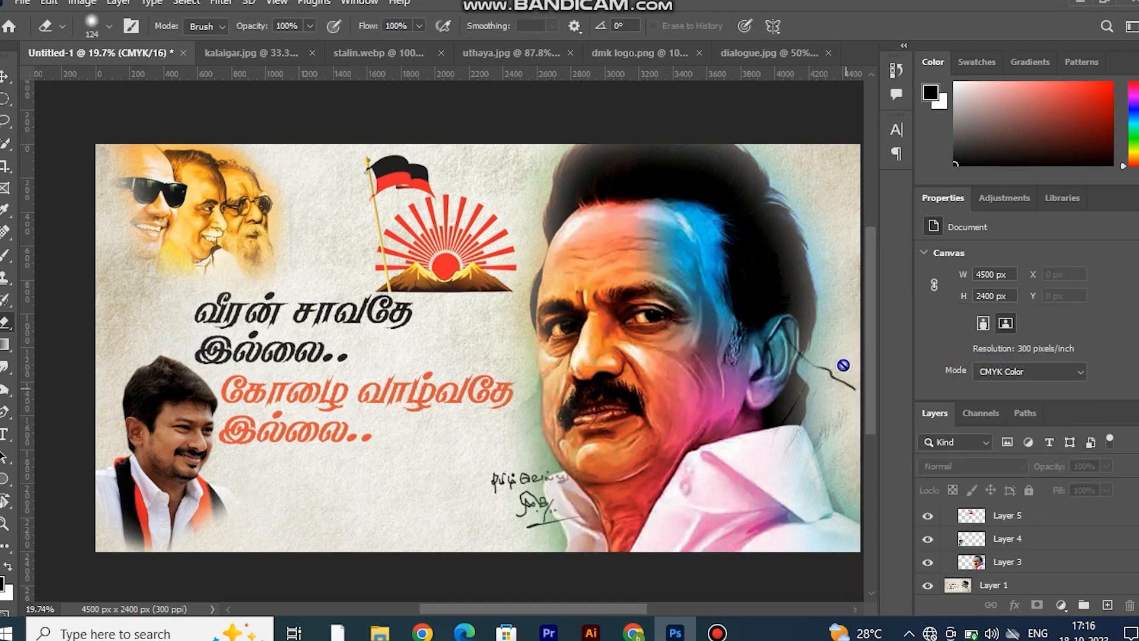
click(534, 236)
key(v)
click(796, 234)
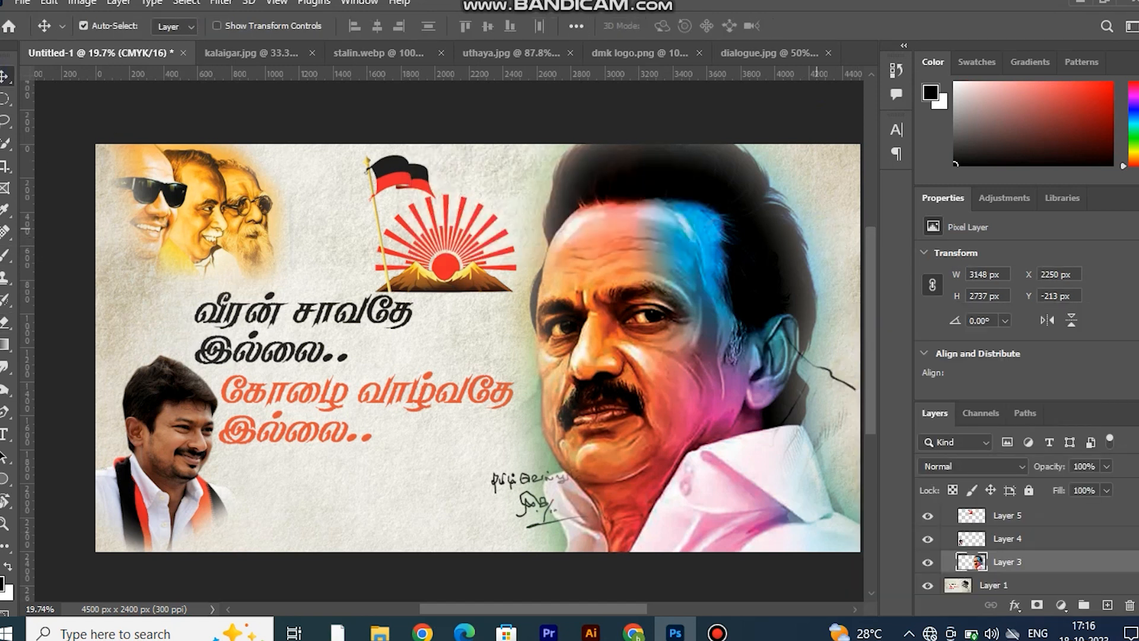
click(383, 493)
key(e)
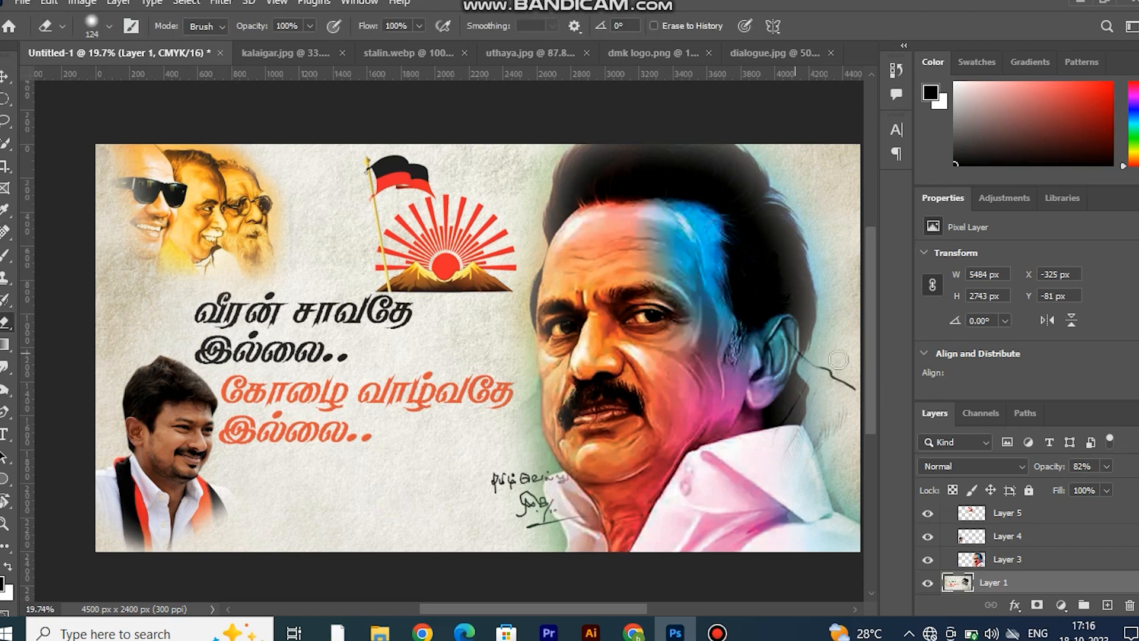
Try to erase the stray pen line beside the large portrait's ear on Layer 1, then undo the strokes
drag(839, 363, 808, 358)
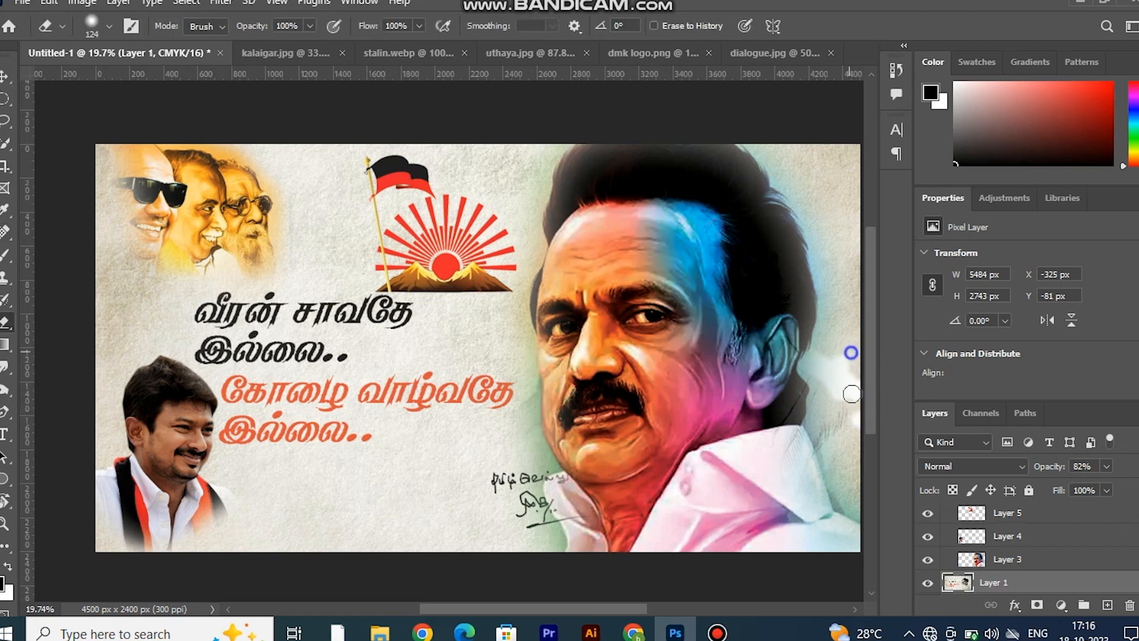
right_click(840, 407)
key(Return)
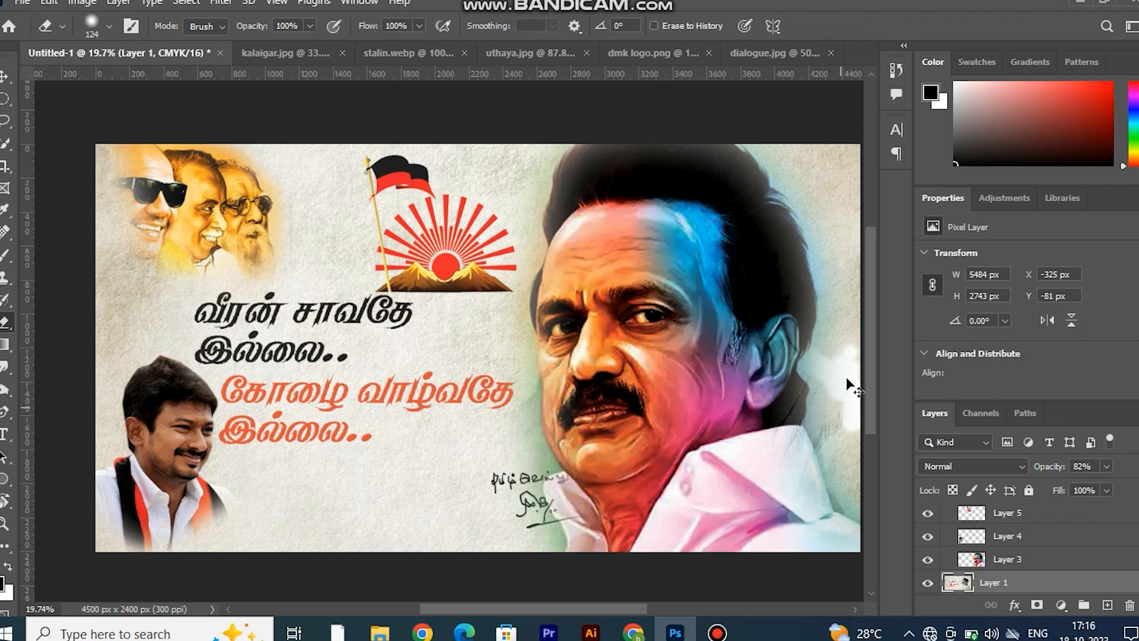
key(ctrl+z)
key(ctrl+z)
key(ctrl+z)
key(ctrl+z)
key(ctrl+shift+z)
key(ctrl+shift+z)
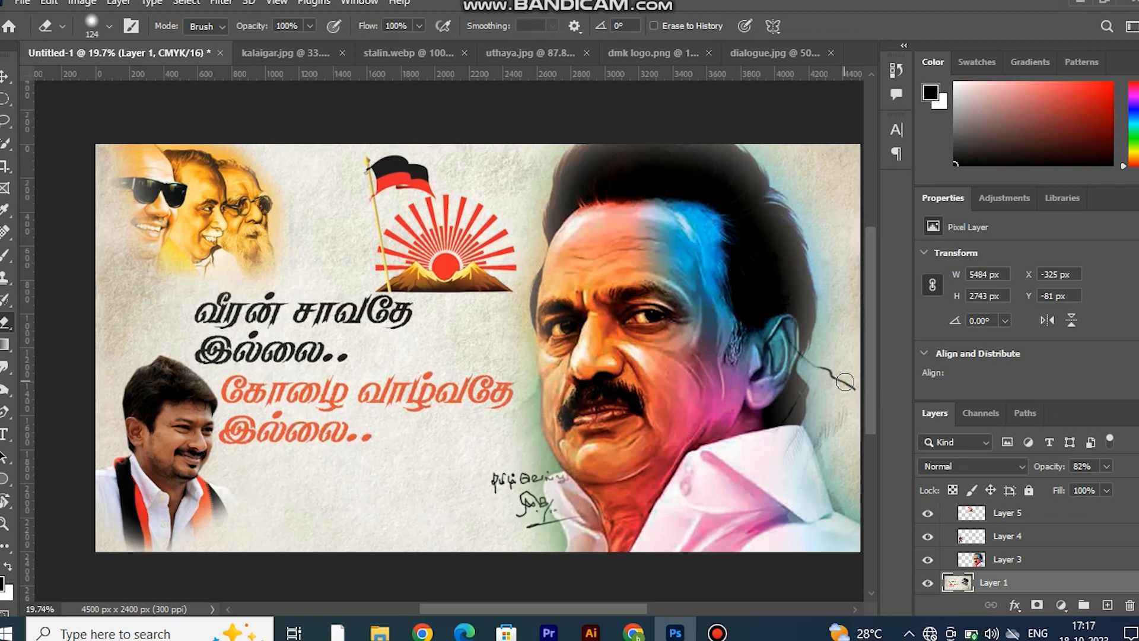
Erase the stray pen line beside the large portrait's ear on Layer 1 with a soft 401 px Eraser
right_click(845, 381)
click(950, 387)
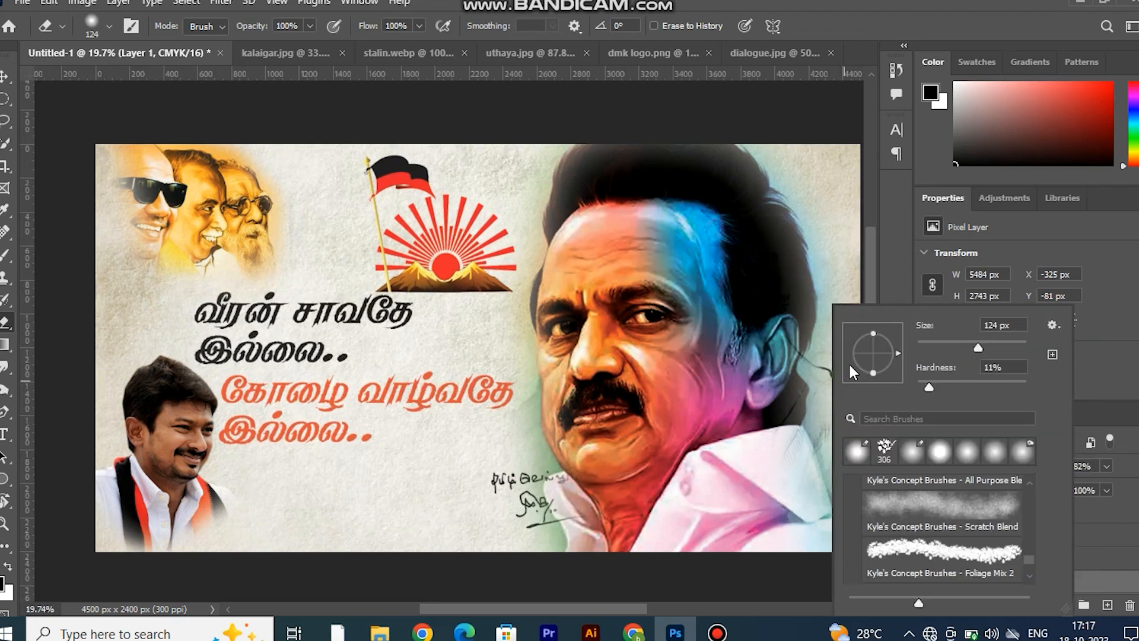
click(1011, 343)
key(Return)
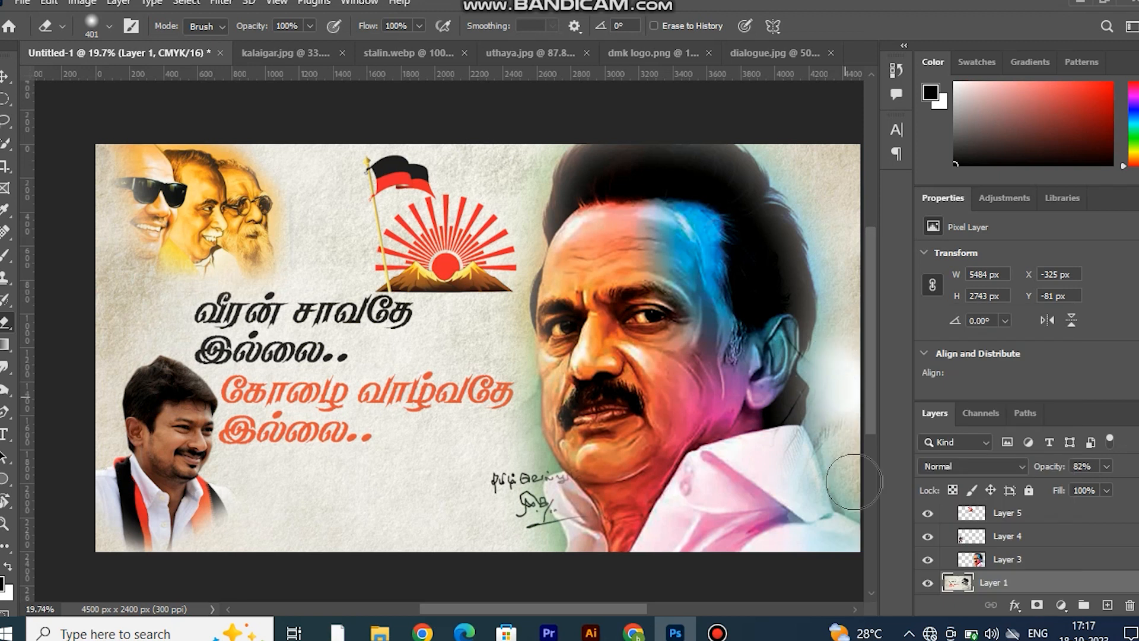
click(4, 76)
click(410, 130)
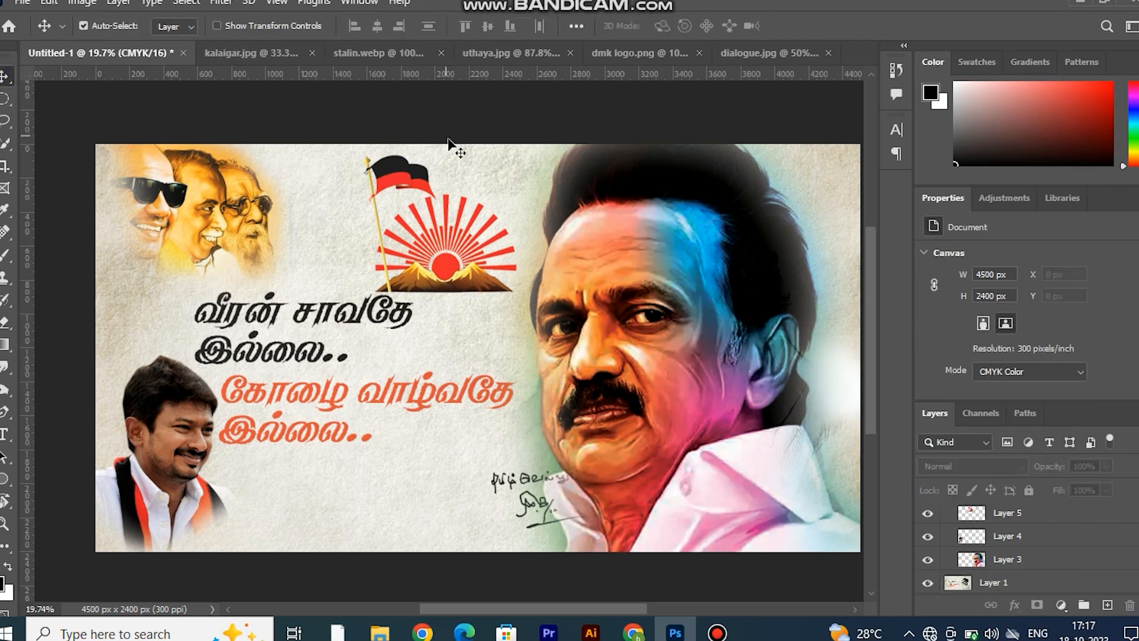
Adjust the party logo's midtones on Layer 5 with Curves, then deselect the layer
click(500, 208)
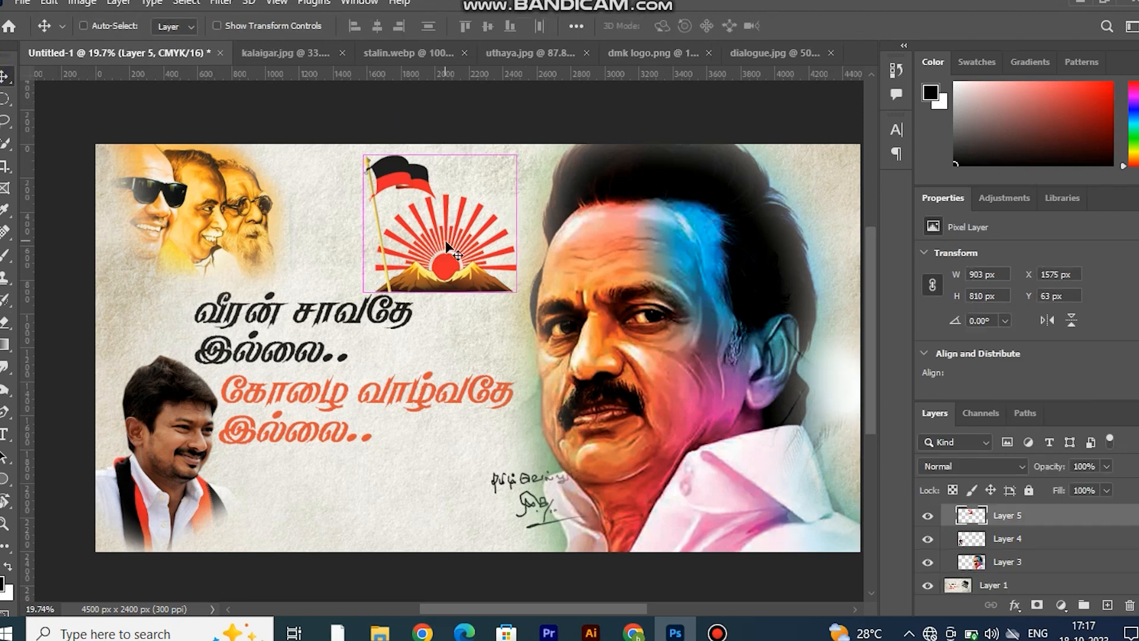
key(ctrl+m)
drag(427, 111, 1010, 114)
drag(846, 300, 841, 273)
key(Return)
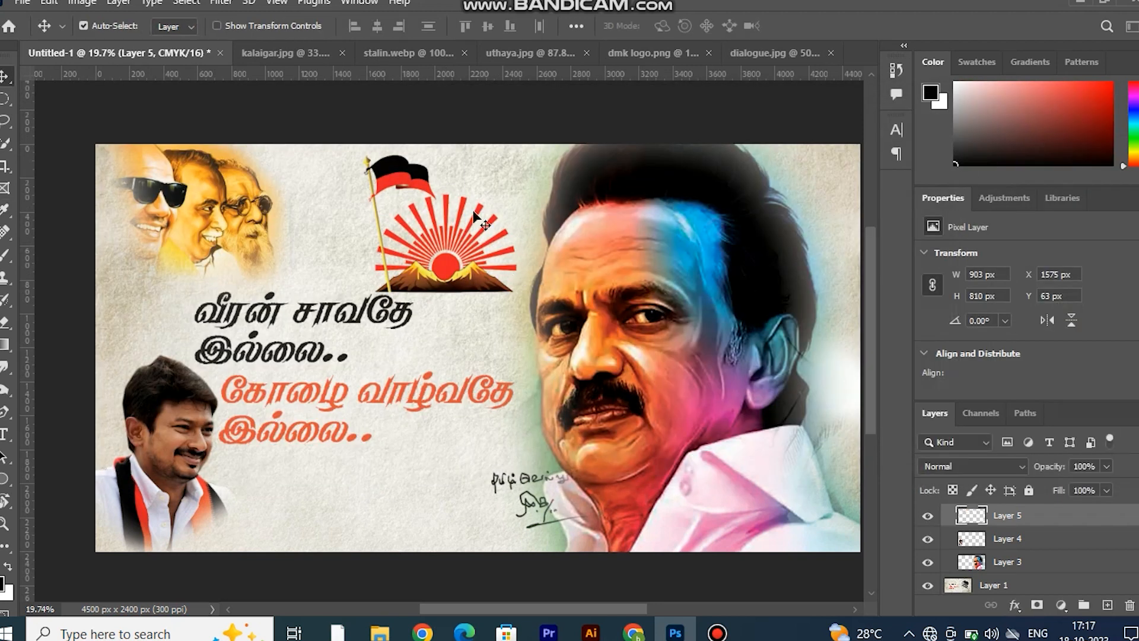
click(454, 115)
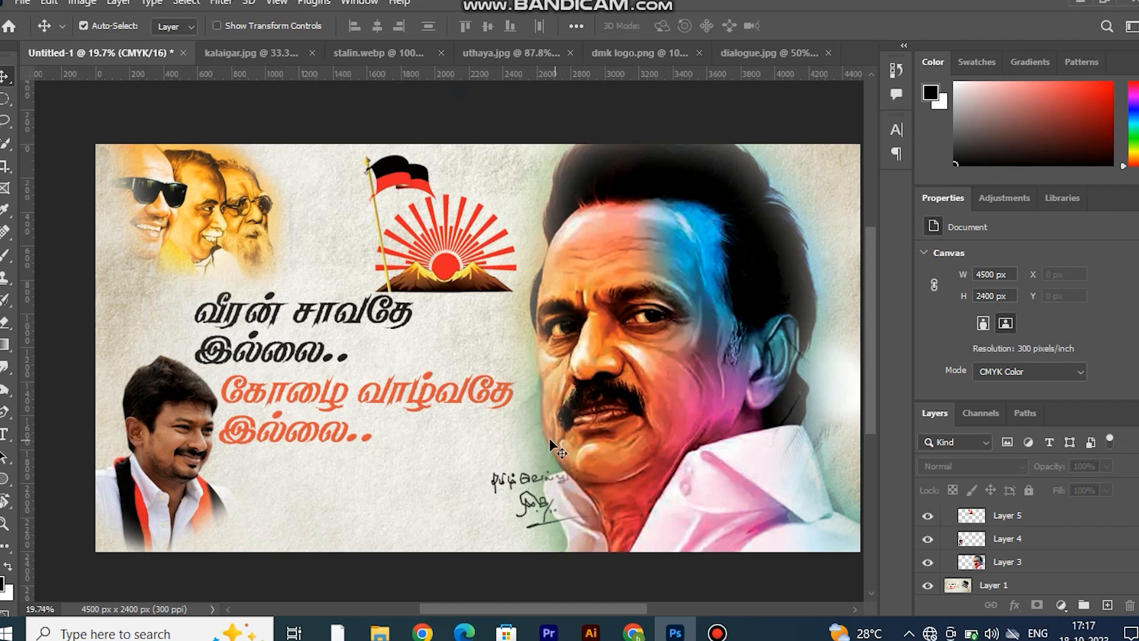
Add a black point-text layer reading "DMK" in the Tamil005 font on the empty parchment below the red quote lines
click(4, 434)
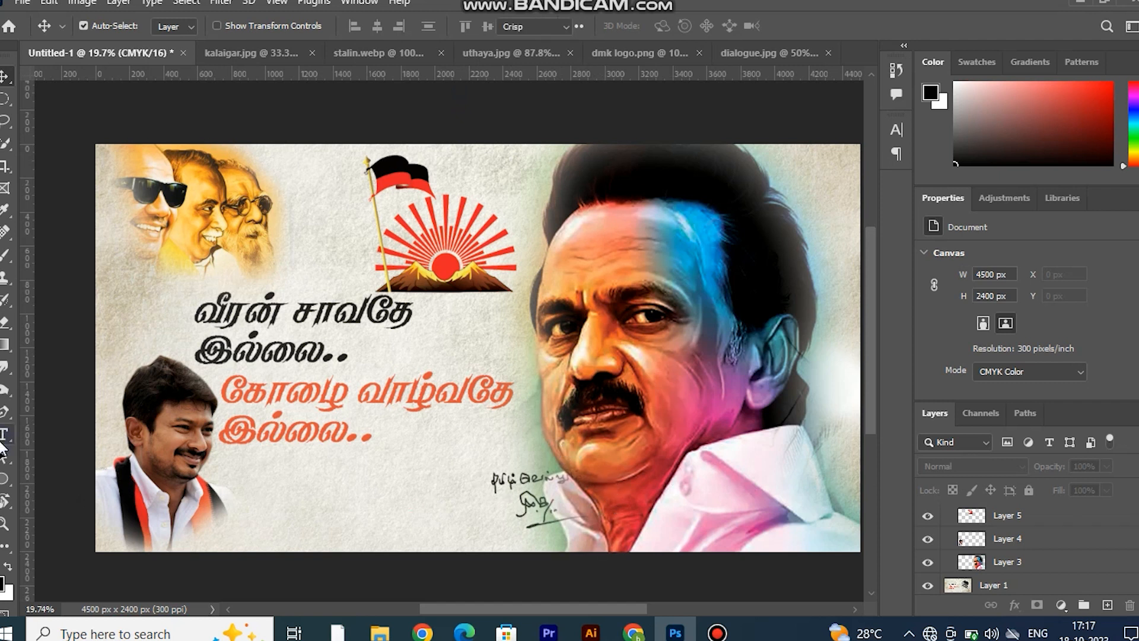
click(379, 491)
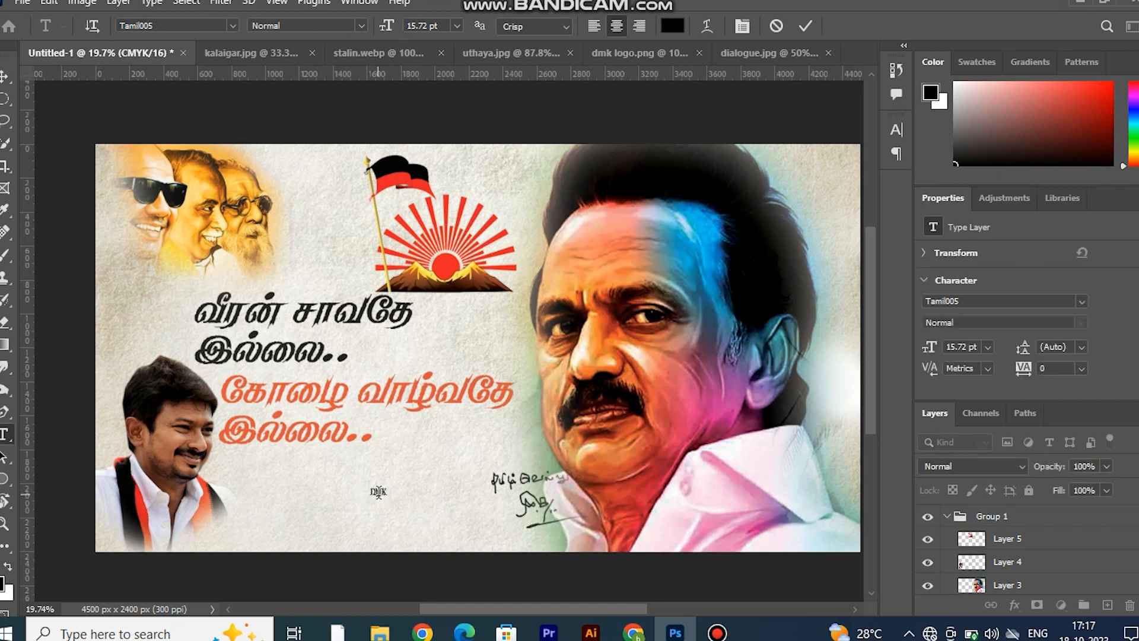
click(4, 77)
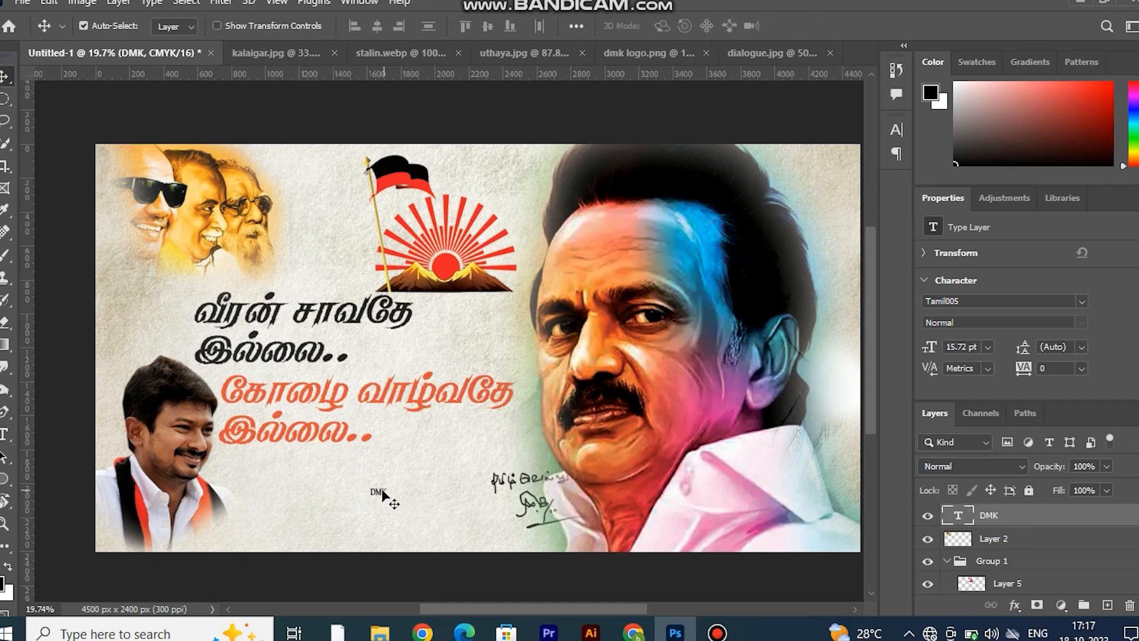
Scale the DMK text proportionally to about 627% and place it at the canvas's lower edge beside the small portrait
key(ctrl+t)
drag(382, 490, 378, 447)
drag(346, 511, 372, 526)
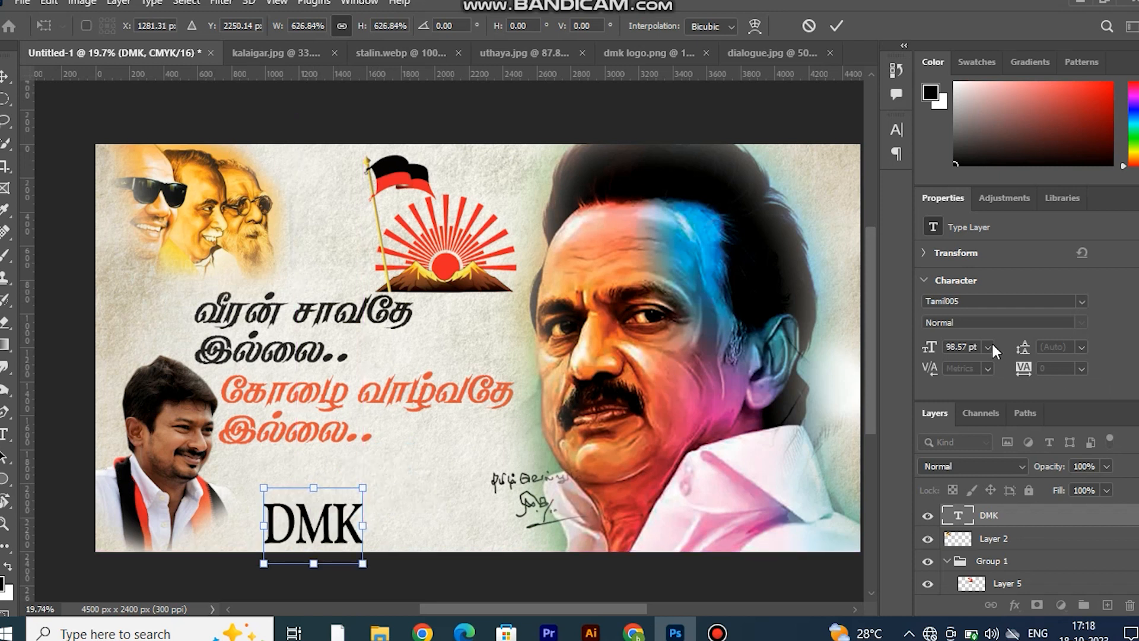
scroll(1056, 334, down, 1)
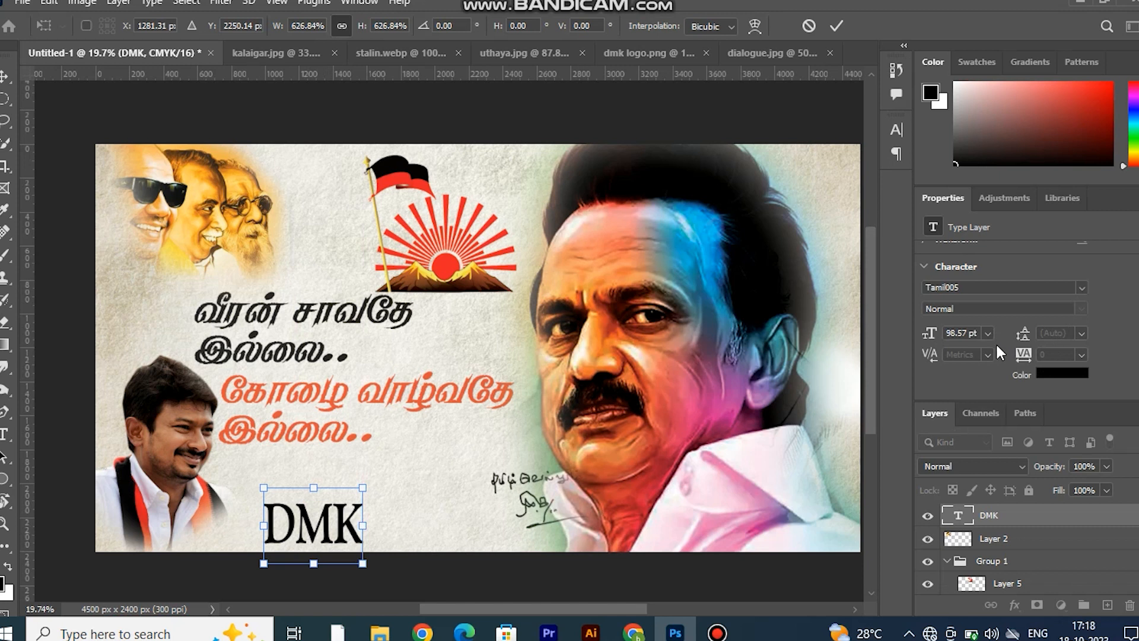
key(Return)
Set the DMK text's kerning to Optical and its font size to 72 pt
scroll(991, 338, down, 1)
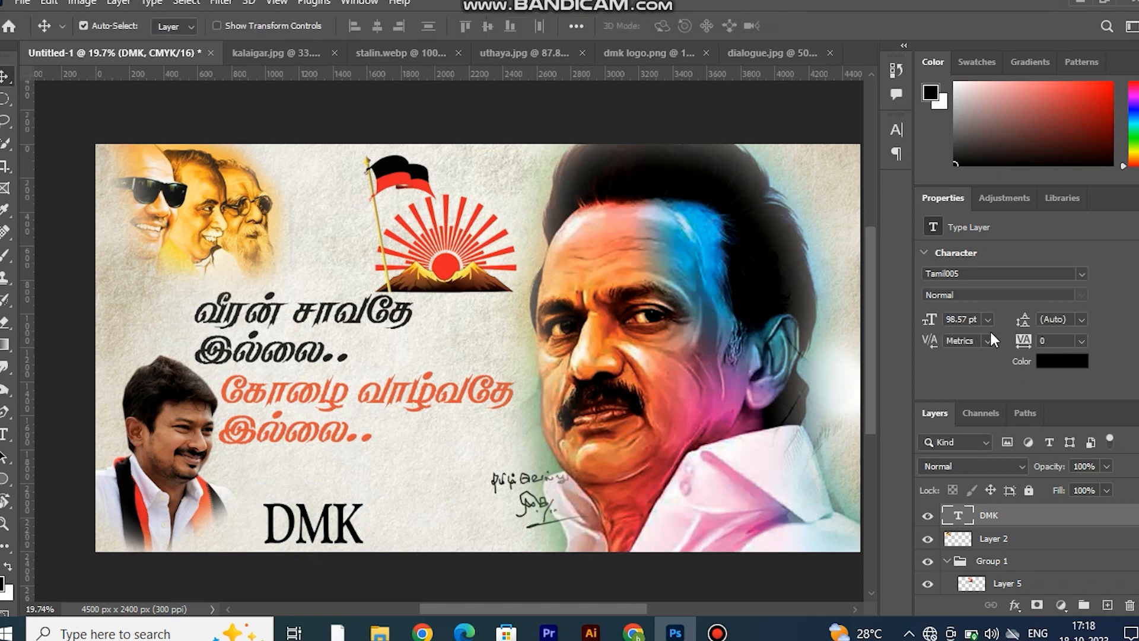
click(988, 340)
click(983, 369)
click(988, 320)
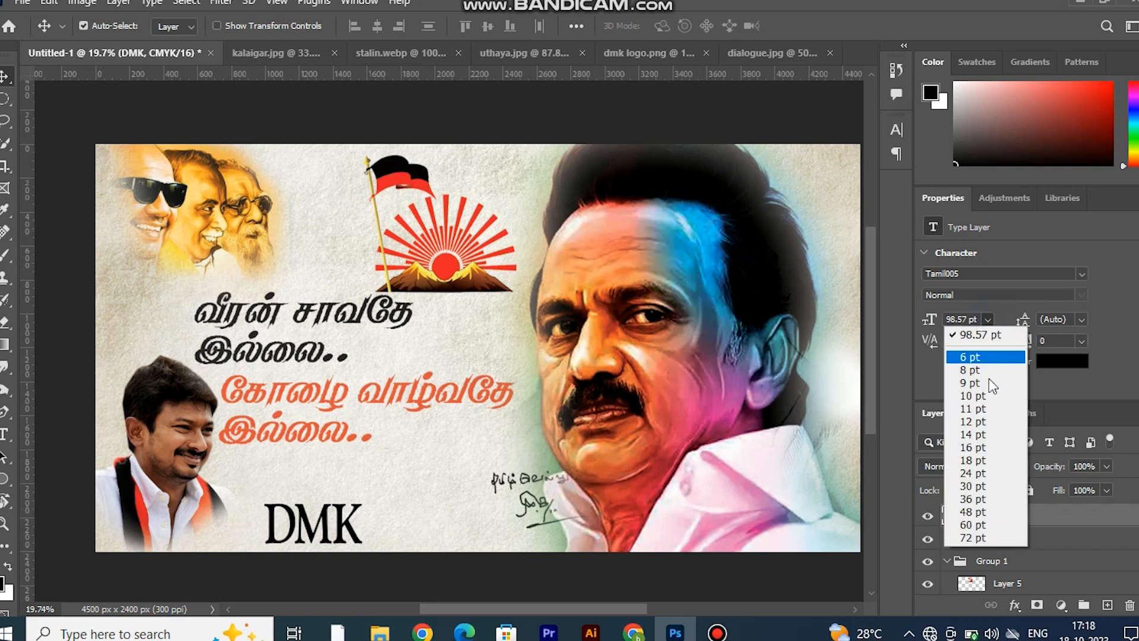
click(979, 538)
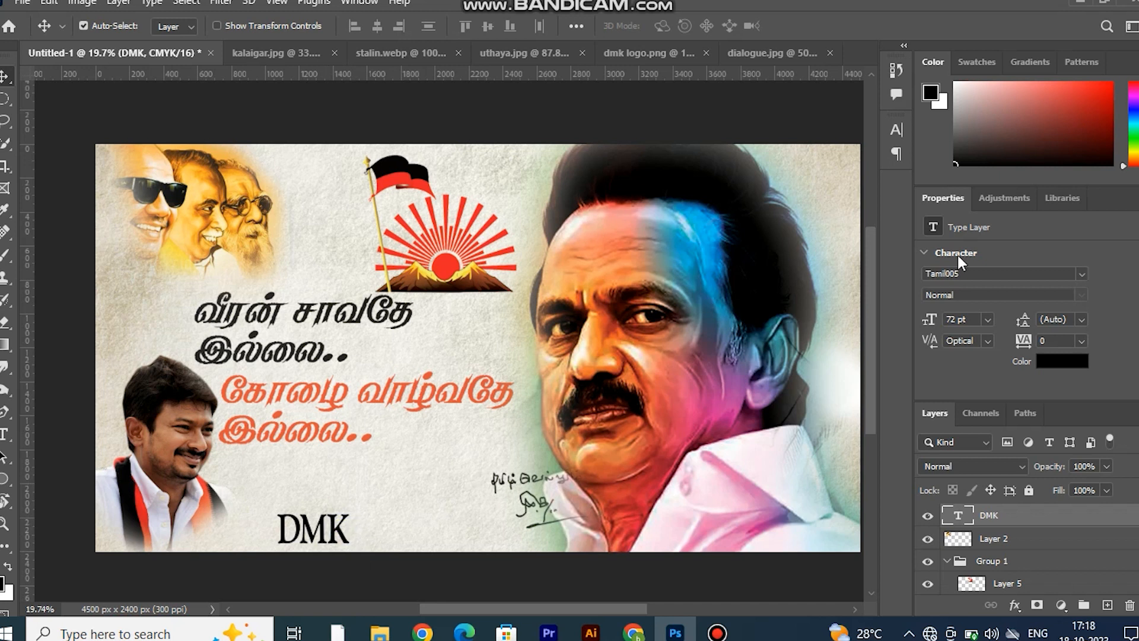
click(4, 344)
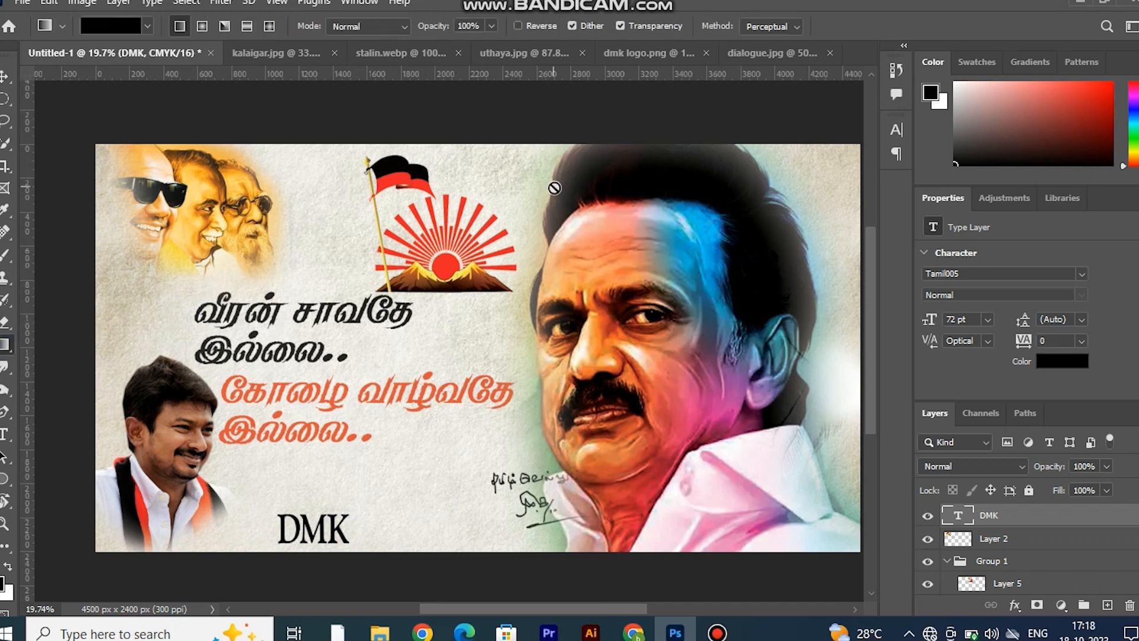
click(7, 79)
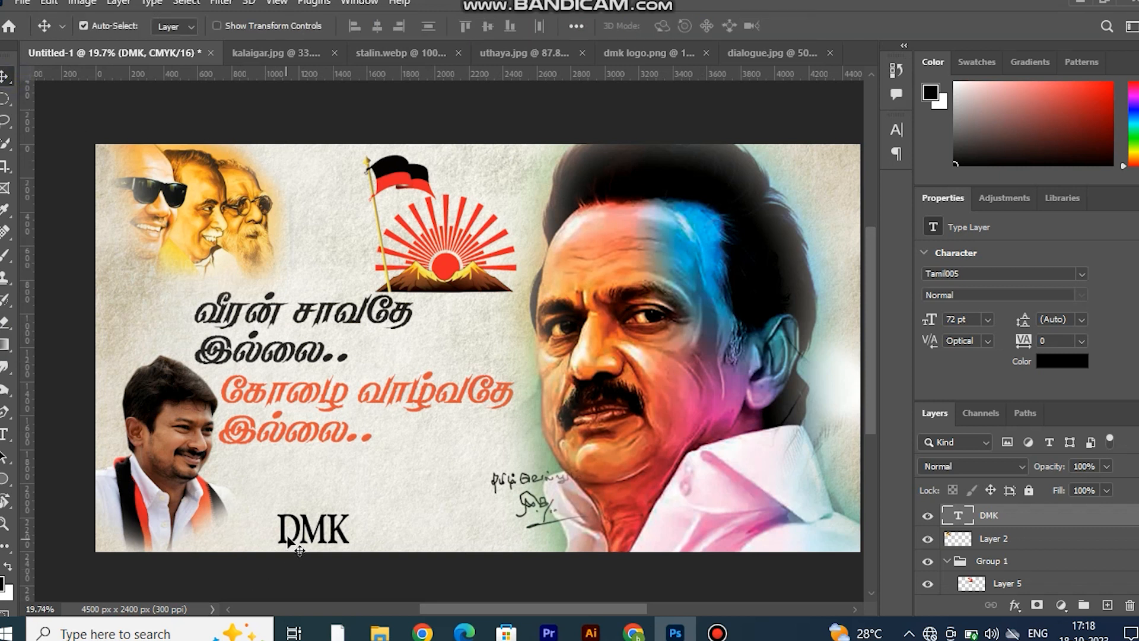
click(287, 528)
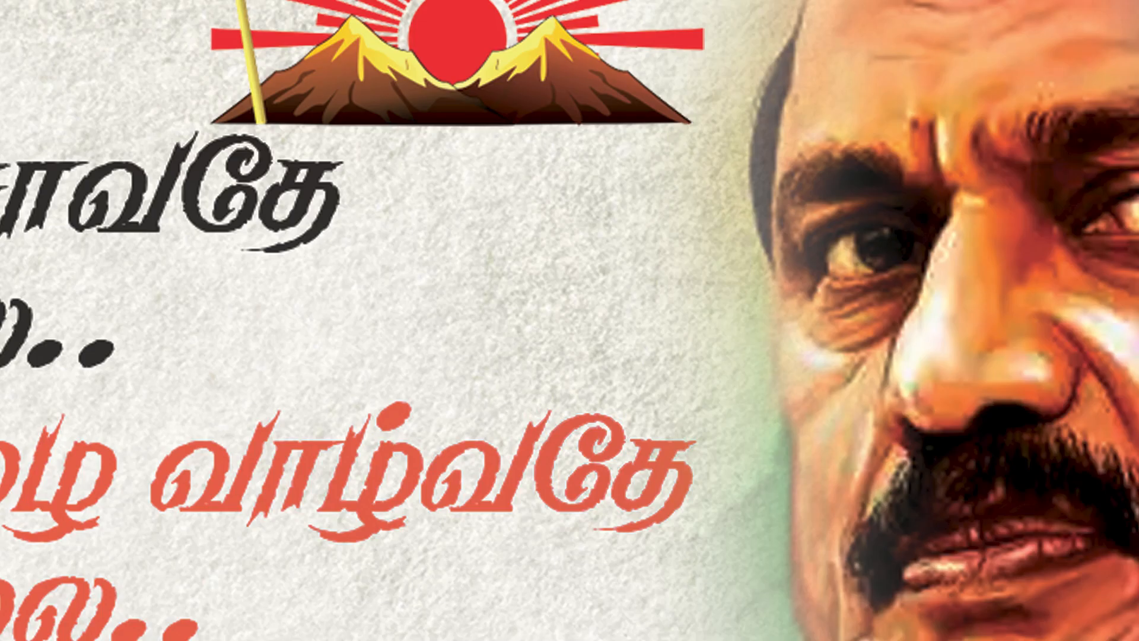